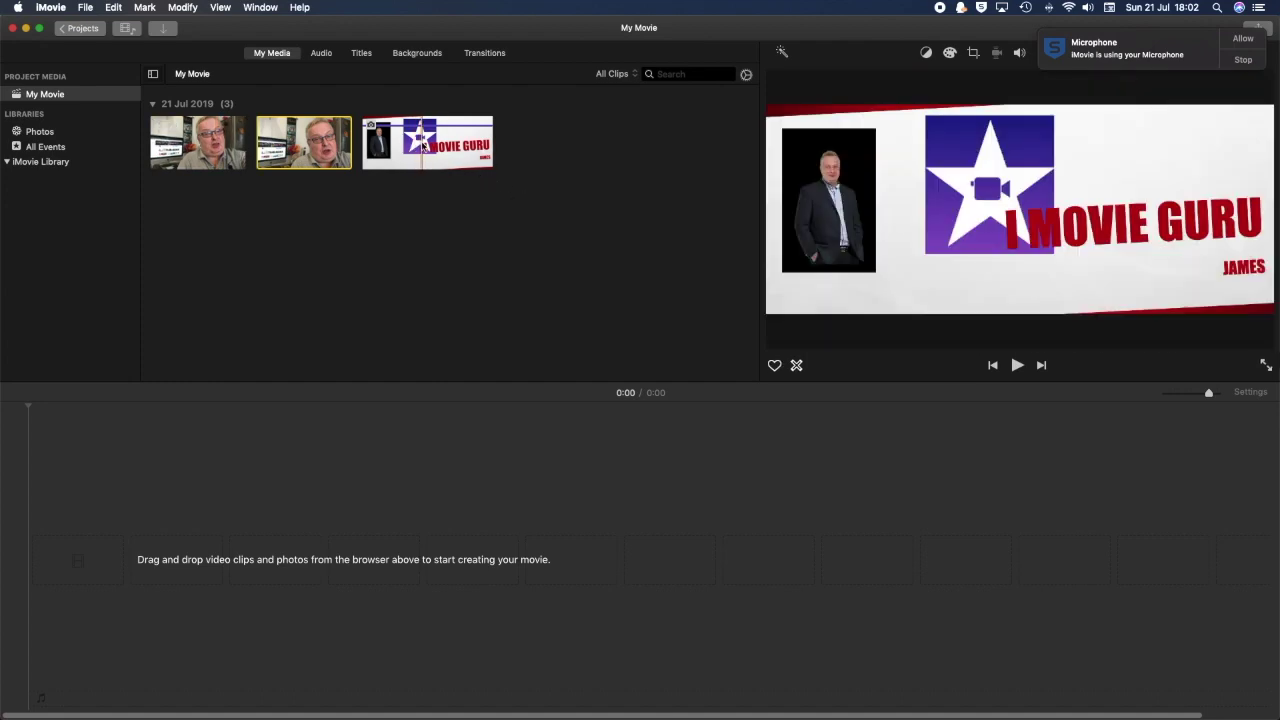
Place the I Movie Guru image at the start of the timeline and set its cropping style to Fit
left_click_drag(422, 145, 43, 572)
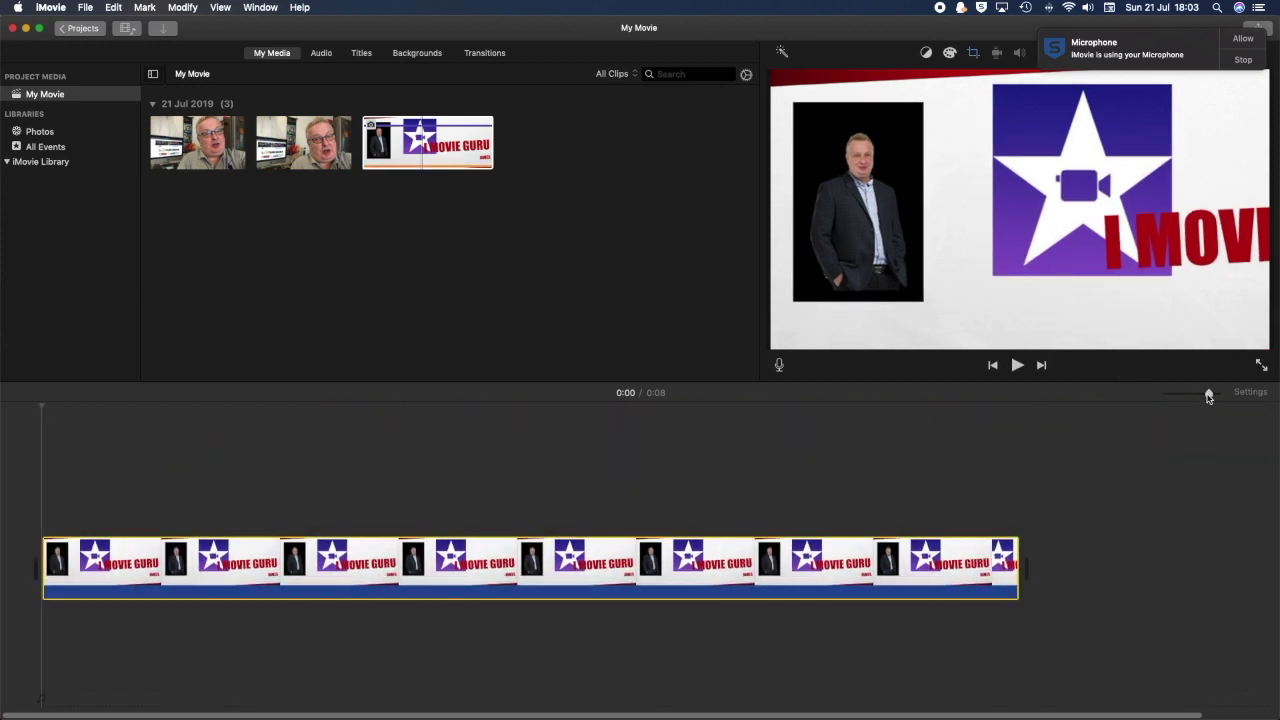
left_click_drag(1208, 396, 1189, 399)
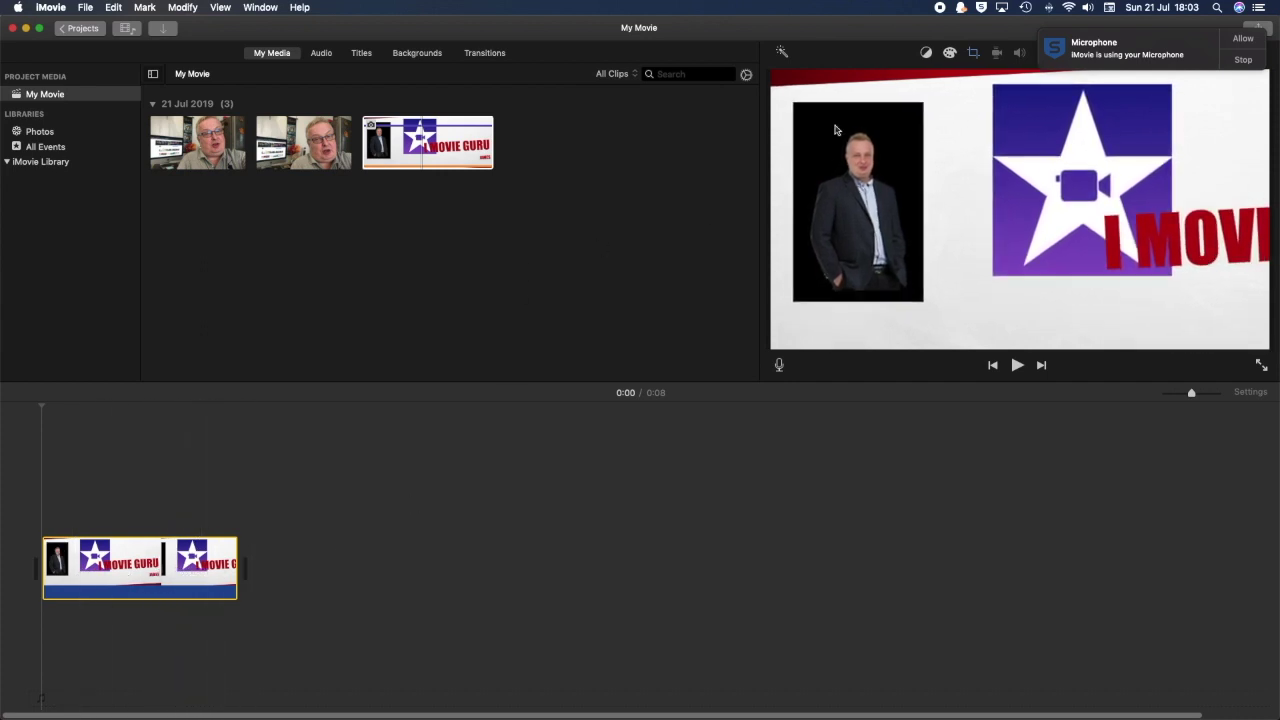
left_click(973, 53)
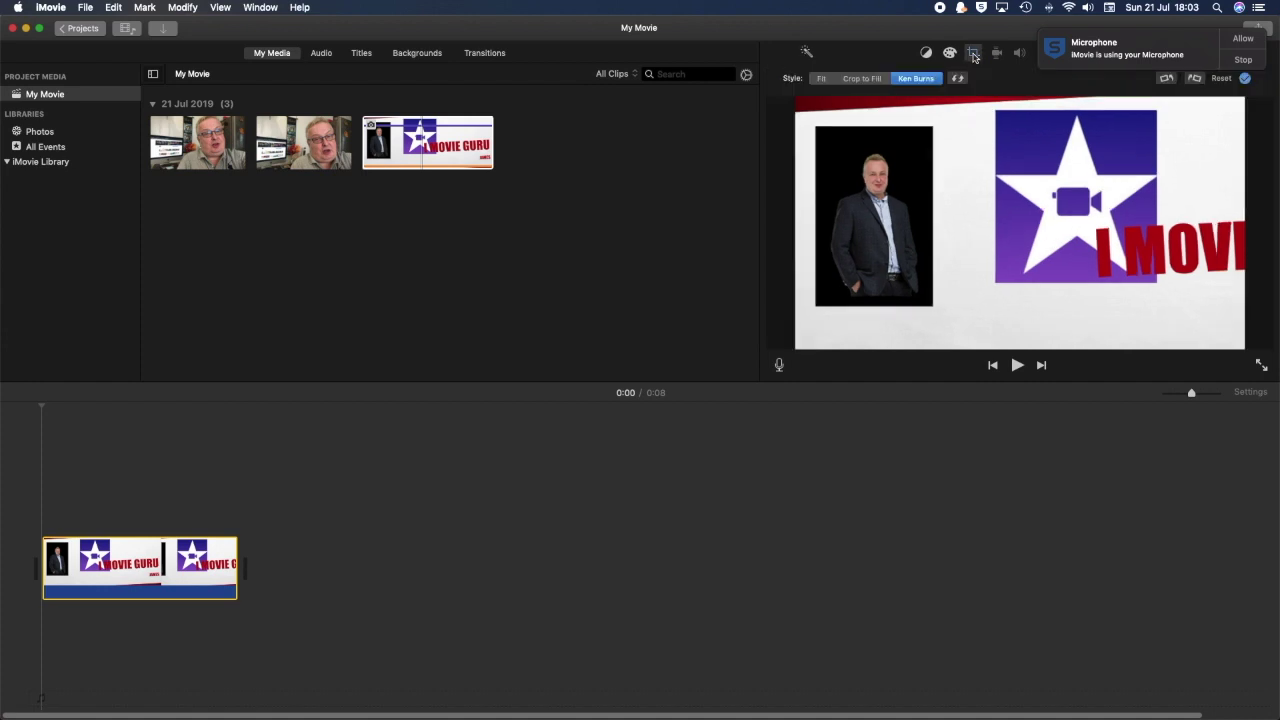
left_click(820, 79)
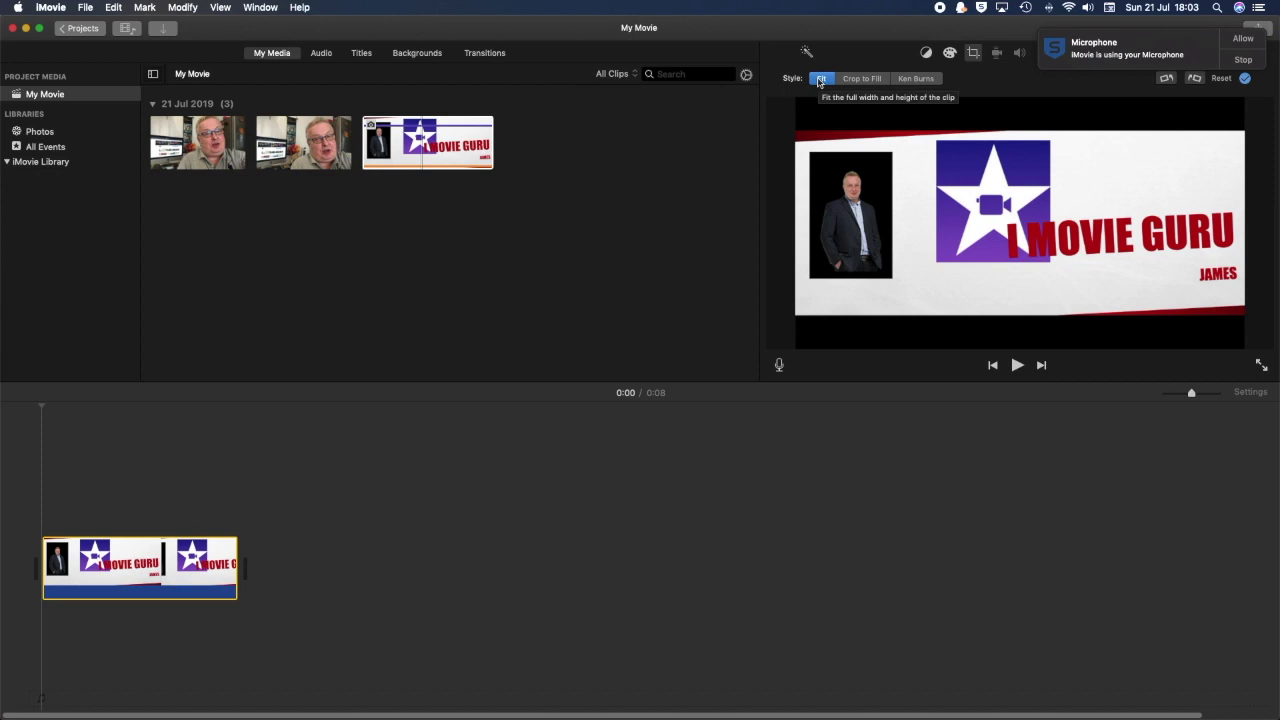
left_click(862, 79)
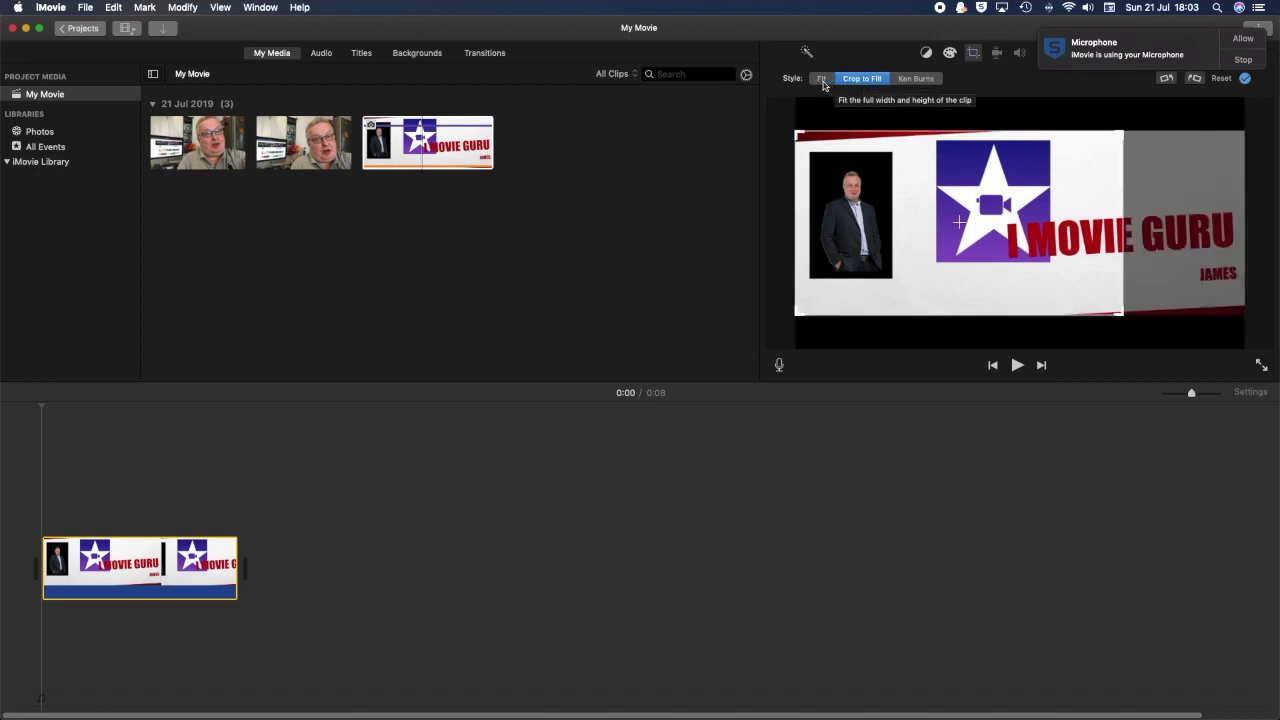
left_click(822, 81)
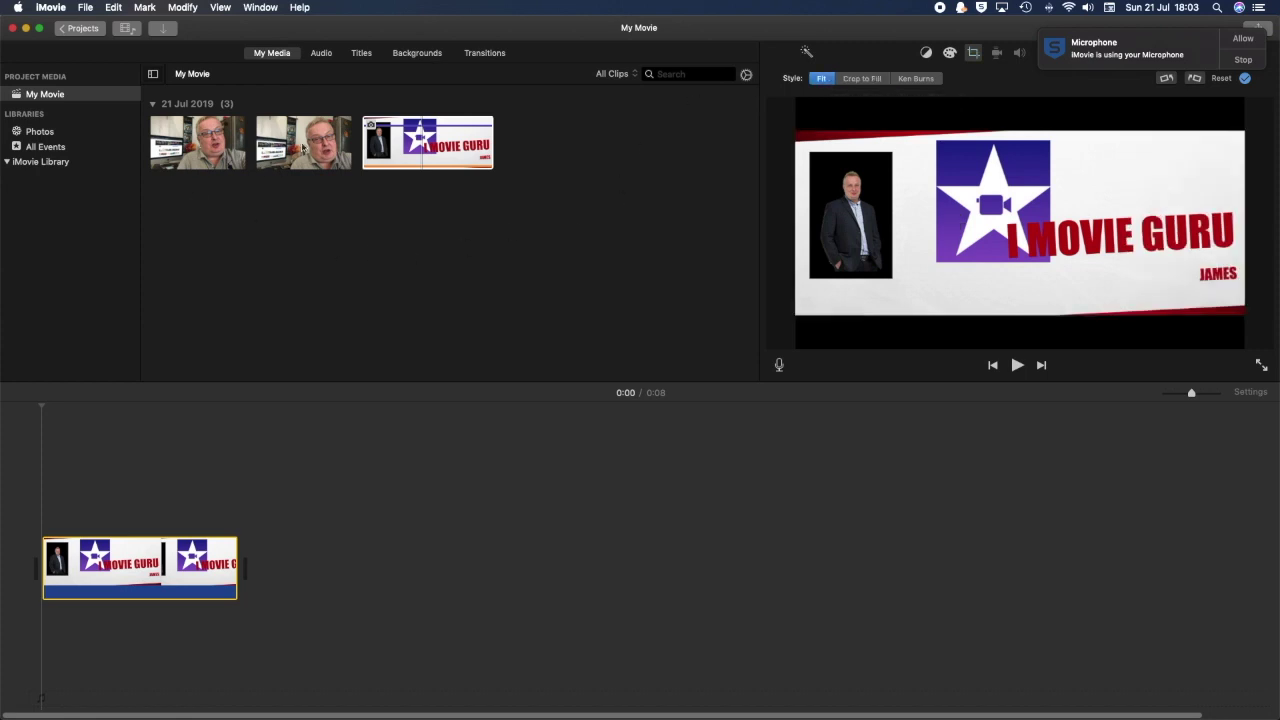
Add the 31.2 s video clip after the title image and play the movie across the join
left_click(305, 148)
left_click_drag(305, 148, 253, 570)
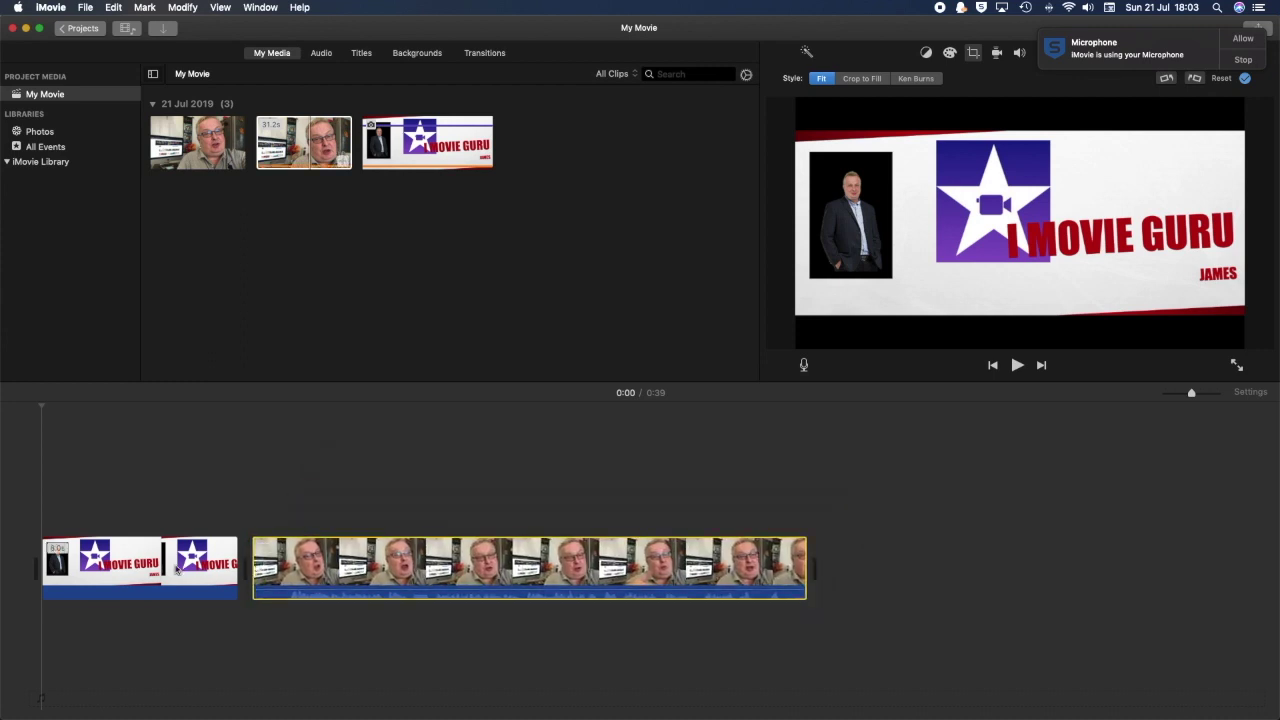
left_click(189, 565)
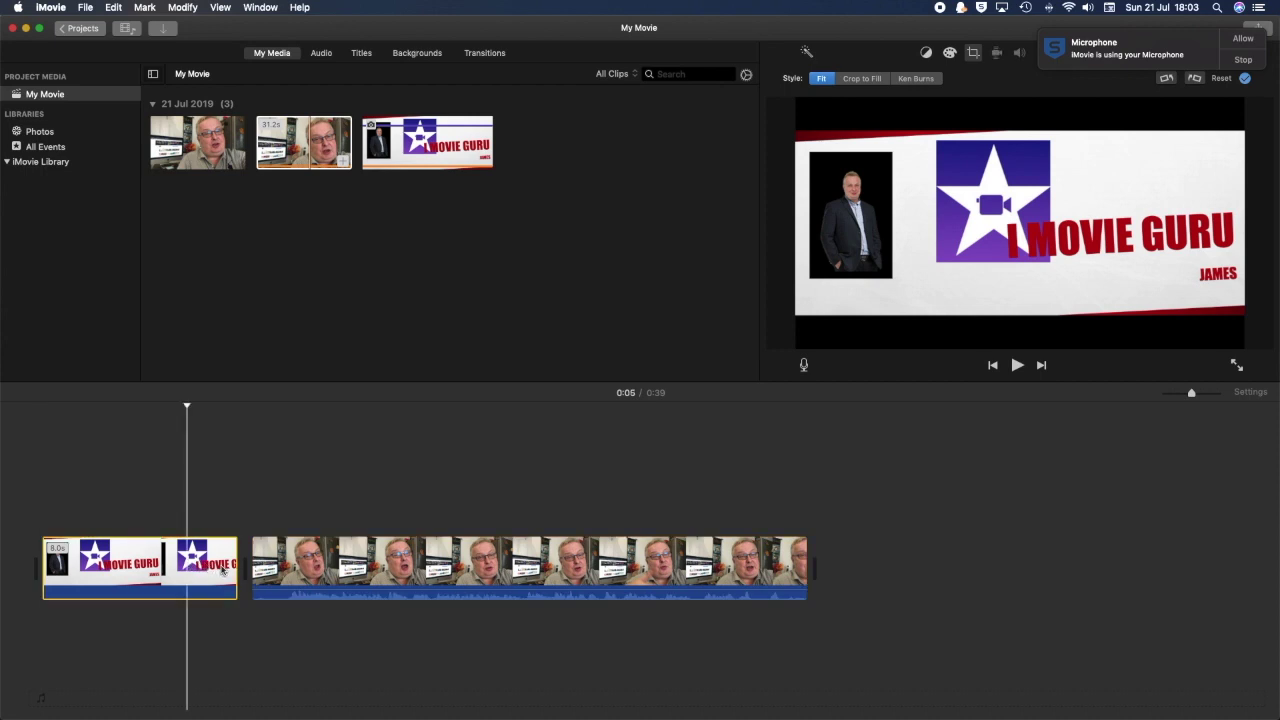
left_click(1016, 365)
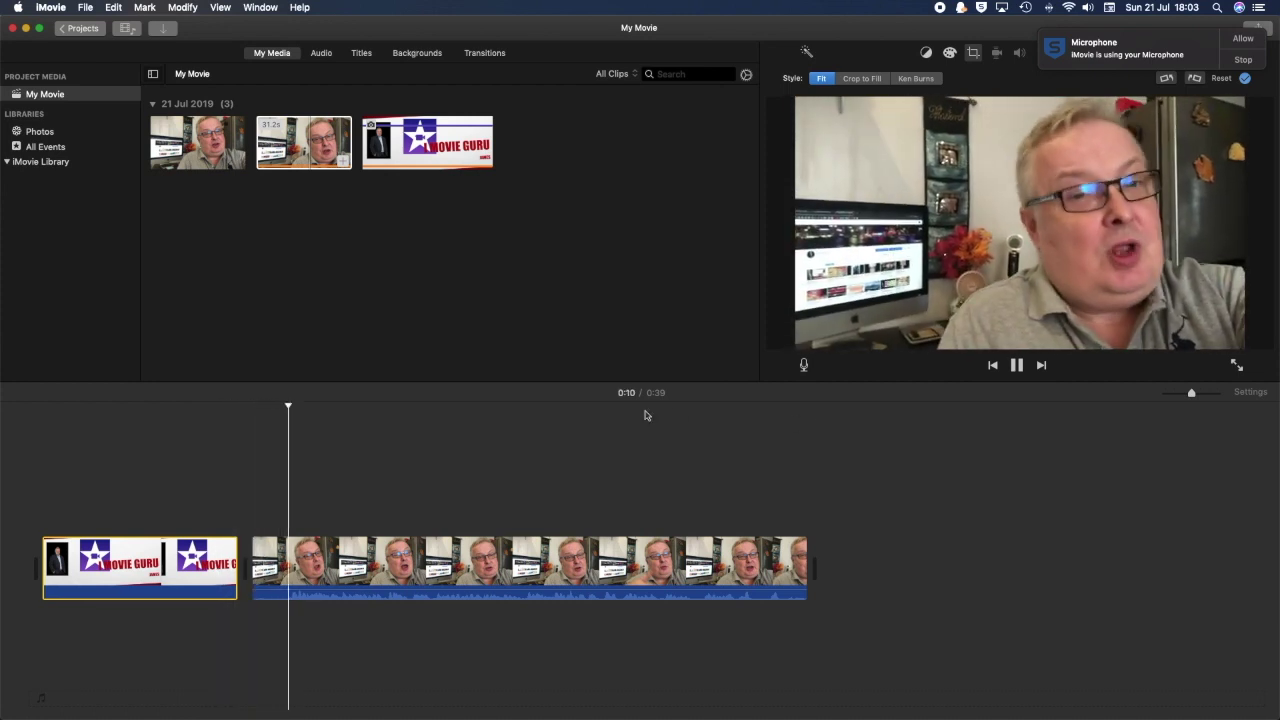
left_click(1017, 366)
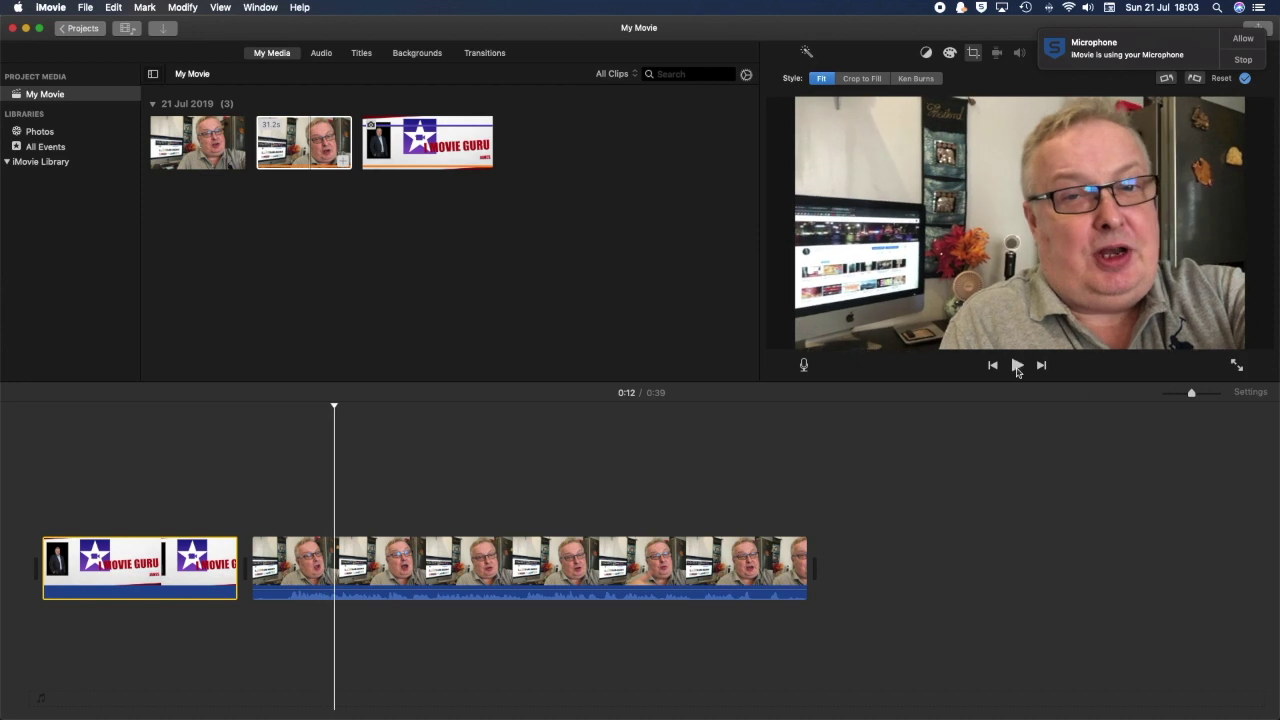
Trim the beginning of the video clip so that it runs 29.3 s
left_click(306, 565)
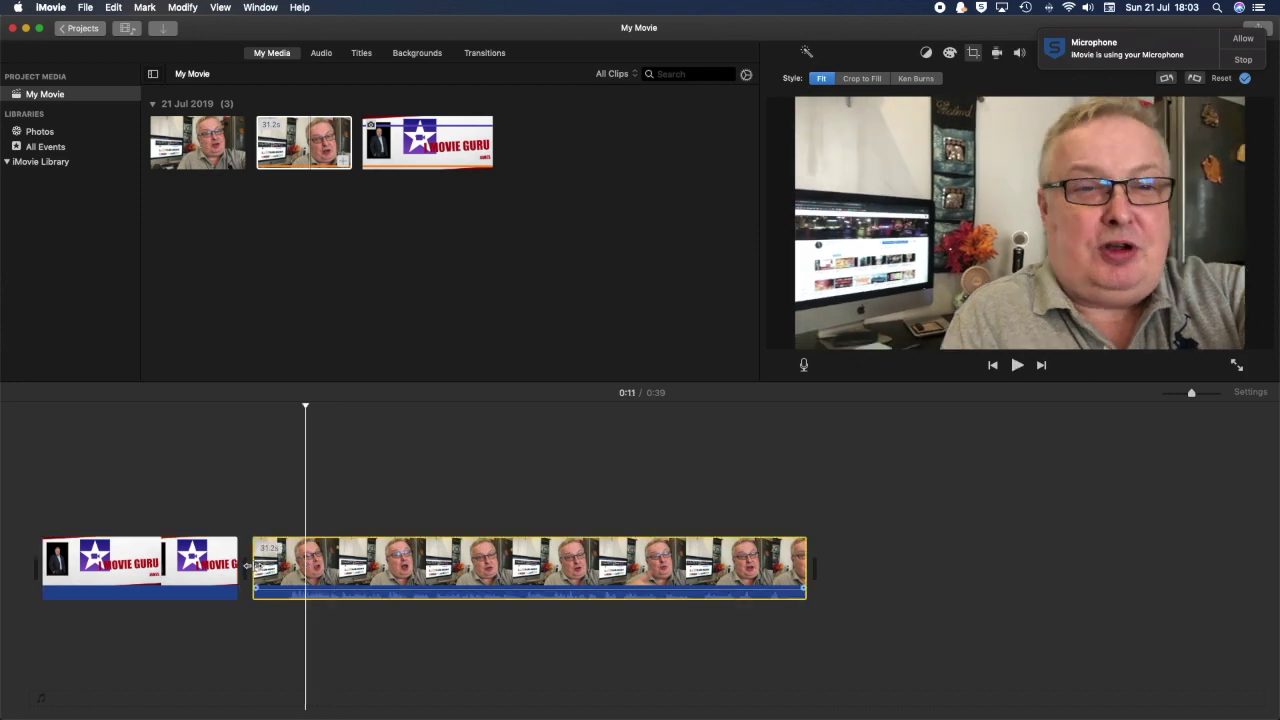
left_click_drag(247, 565, 247, 565)
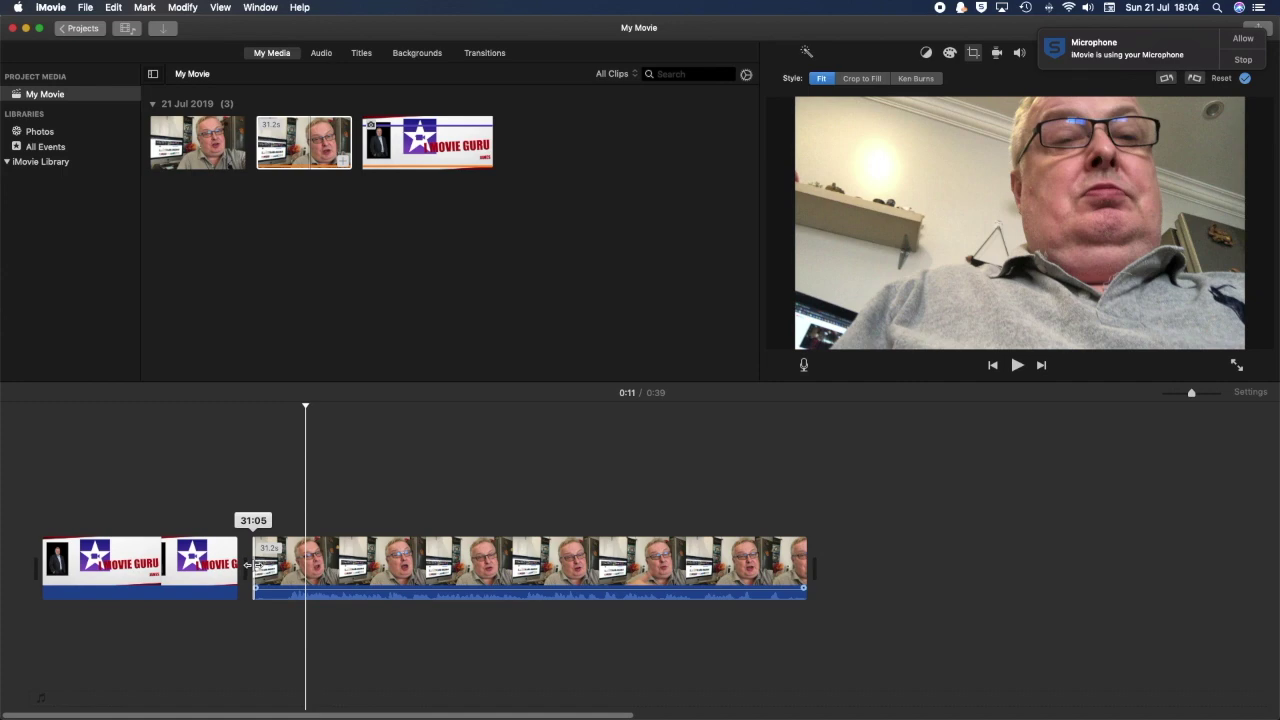
left_click_drag(247, 565, 282, 567)
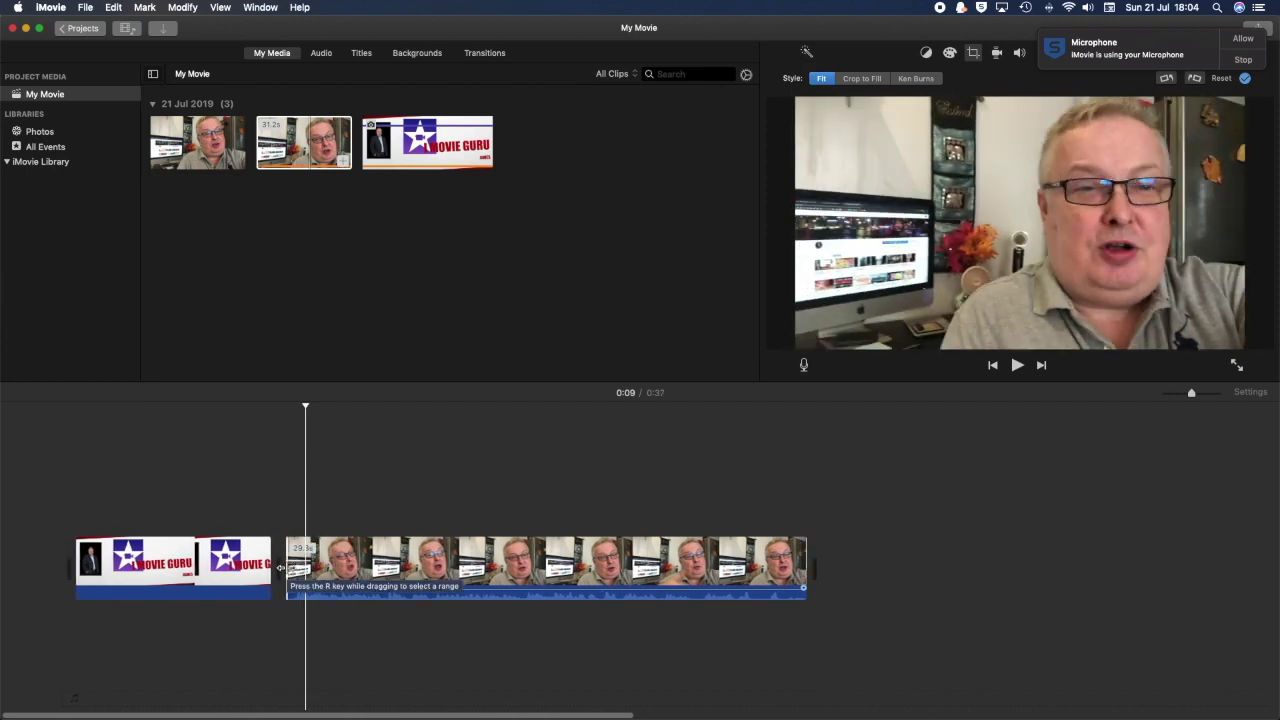
Add an Echo title above the opening image and replace its name text with "hi my name is"
left_click(362, 53)
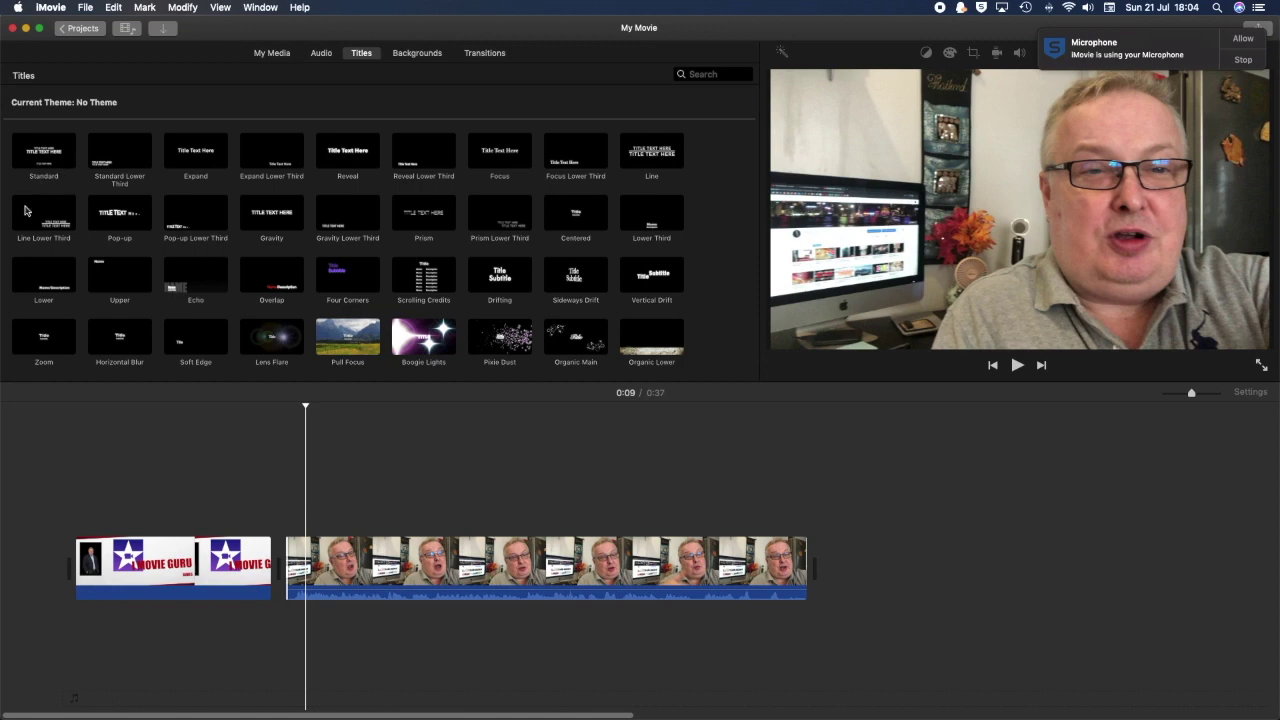
left_click(197, 278)
left_click_drag(197, 278, 88, 523)
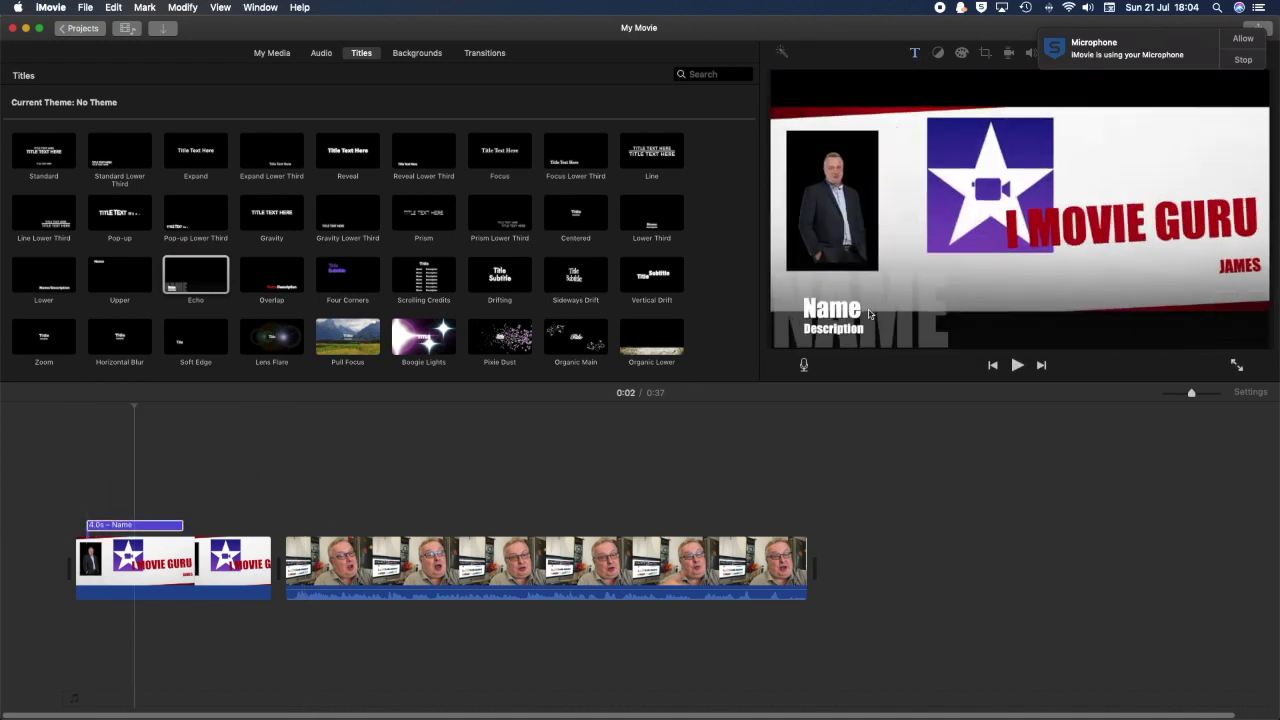
double_click(856, 312)
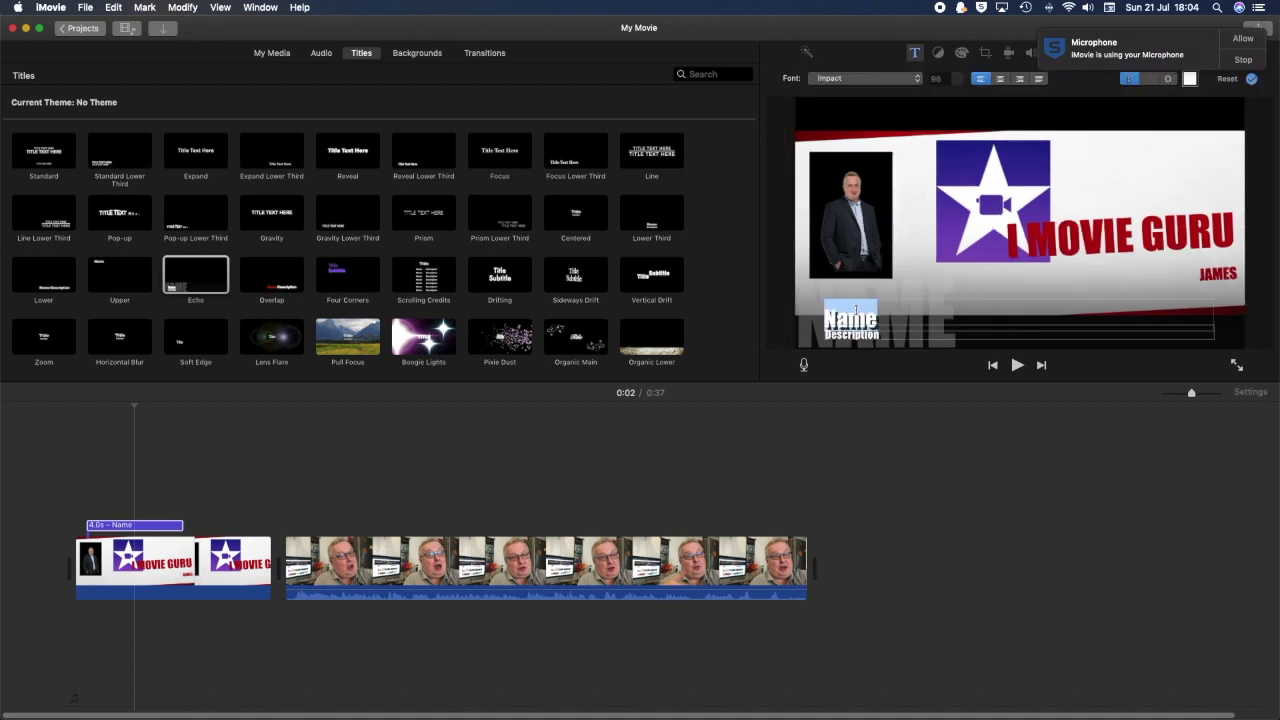
key("BackSpace")
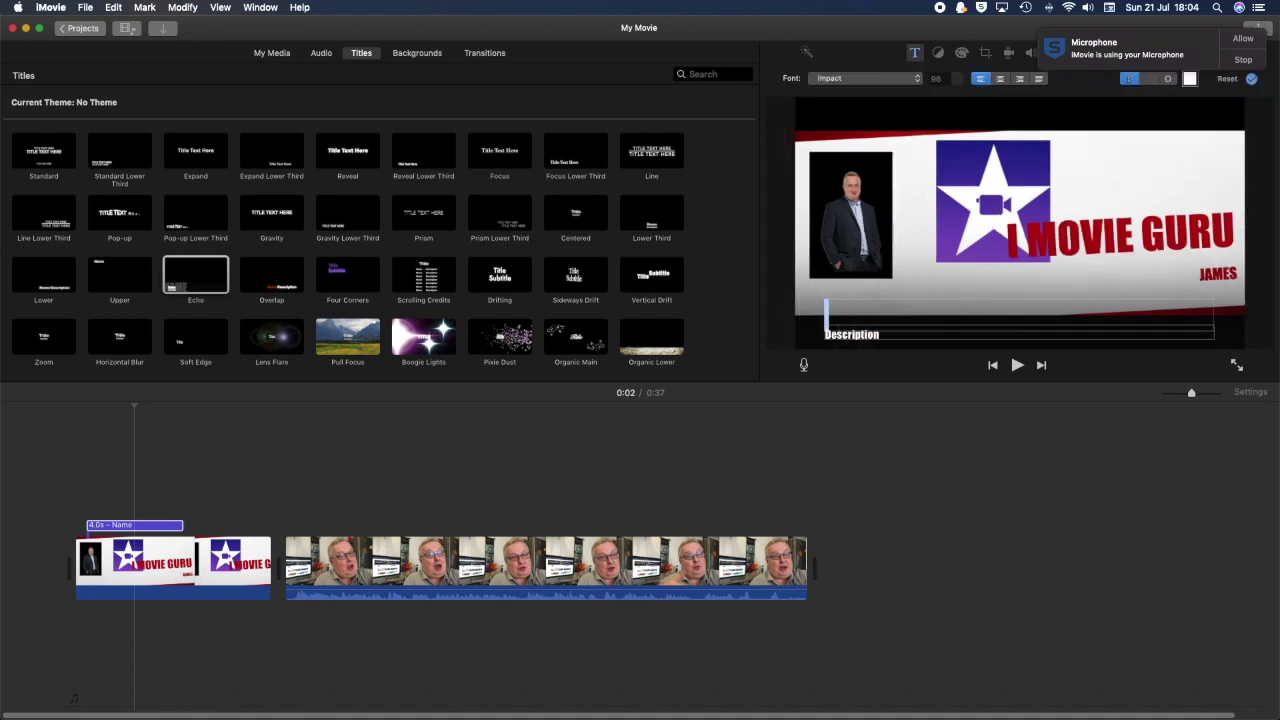
type("hi my m")
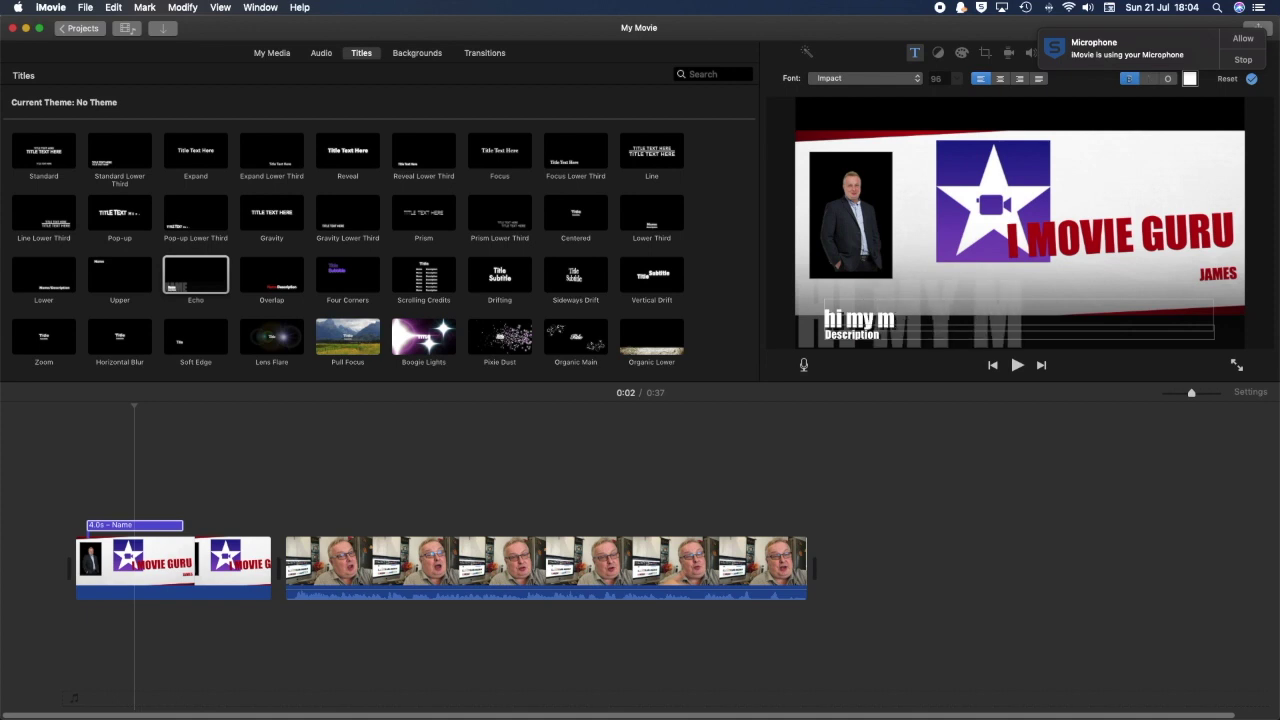
key("BackSpace")
key("BackSpace")
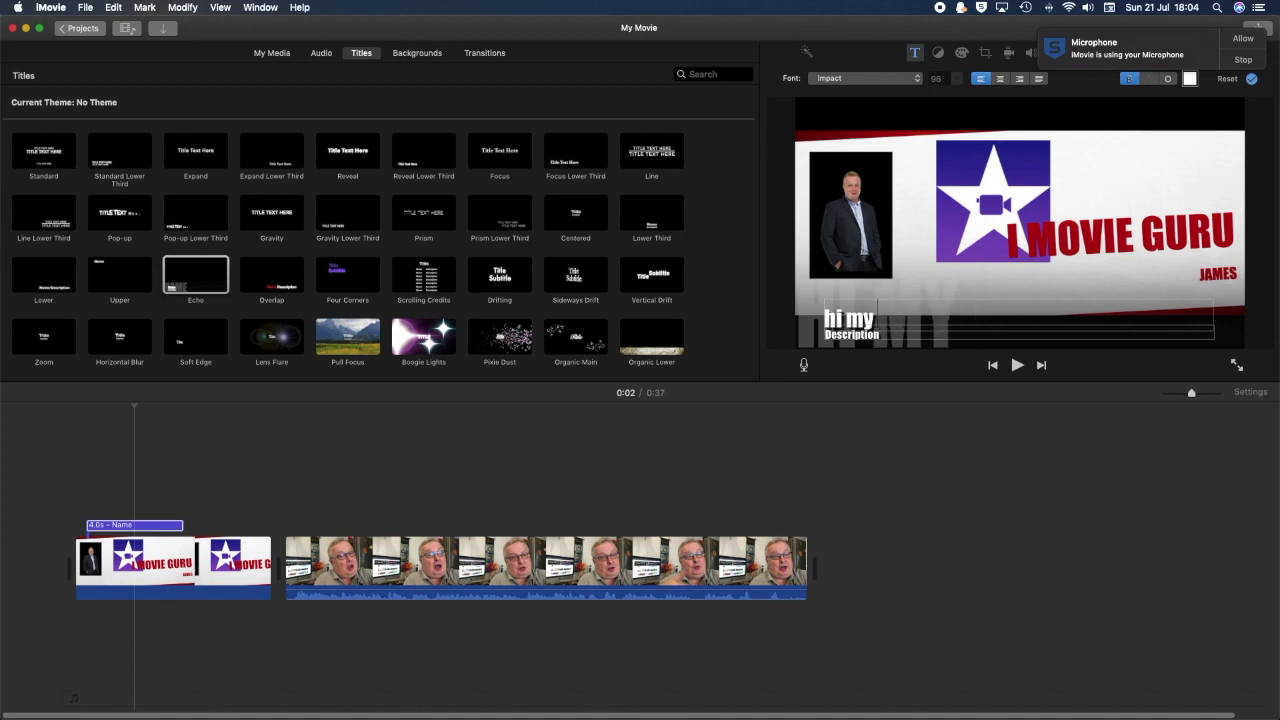
type("name is")
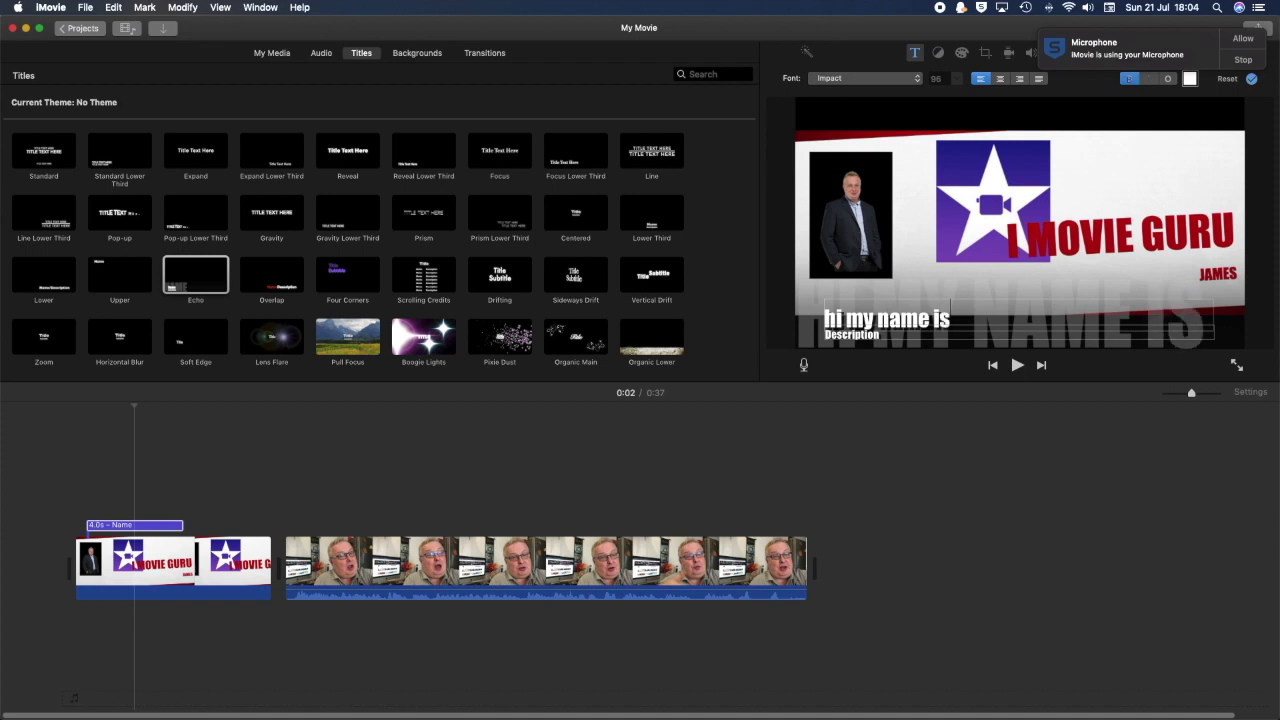
Replace the title's description with "hello" and extend the title over the video clip to 25.2 s
left_click(887, 335)
key("BackSpace")
key("BackSpace")
key("BackSpace")
key("BackSpace")
key("BackSpace")
key("BackSpace")
double_click(966, 316)
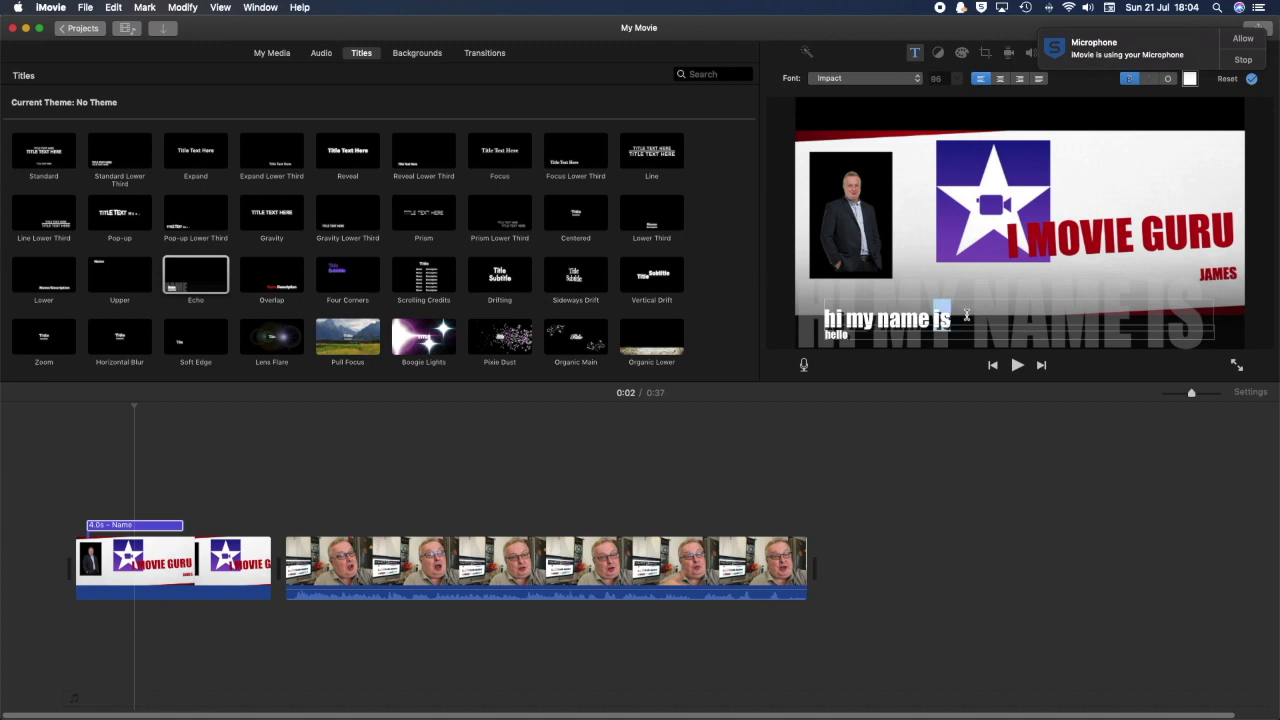
left_click(867, 290)
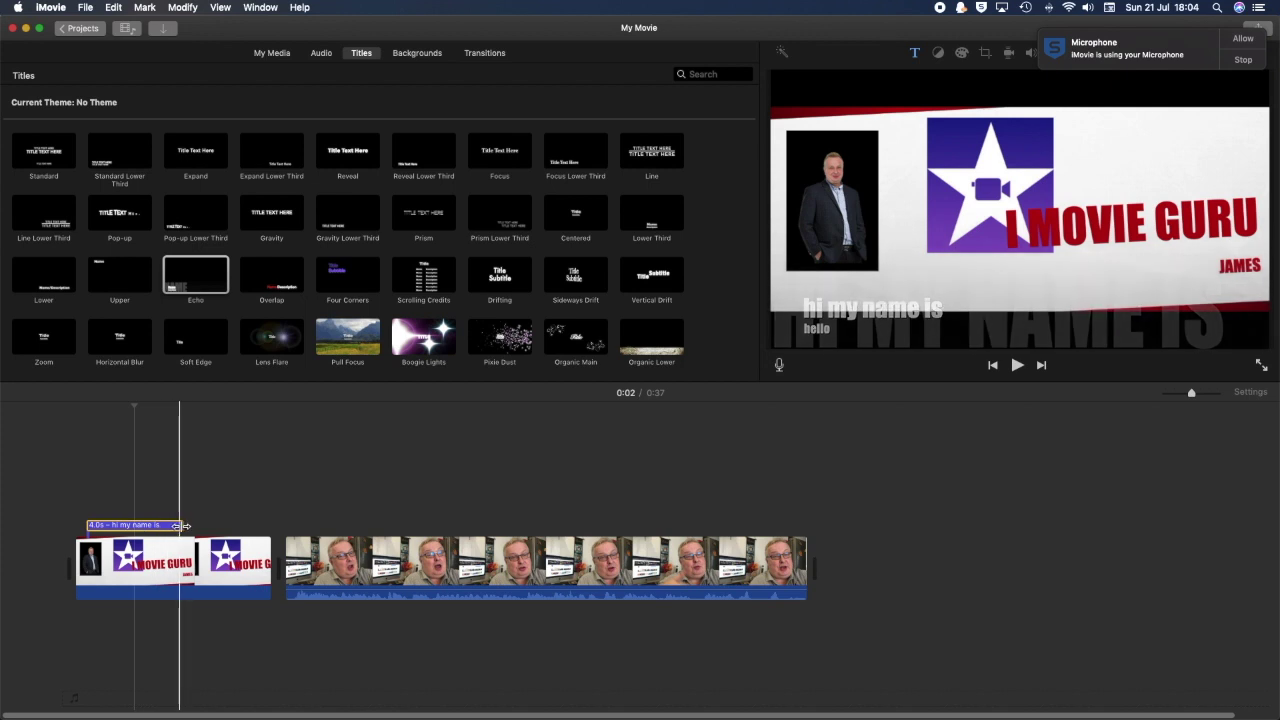
left_click_drag(183, 525, 600, 521)
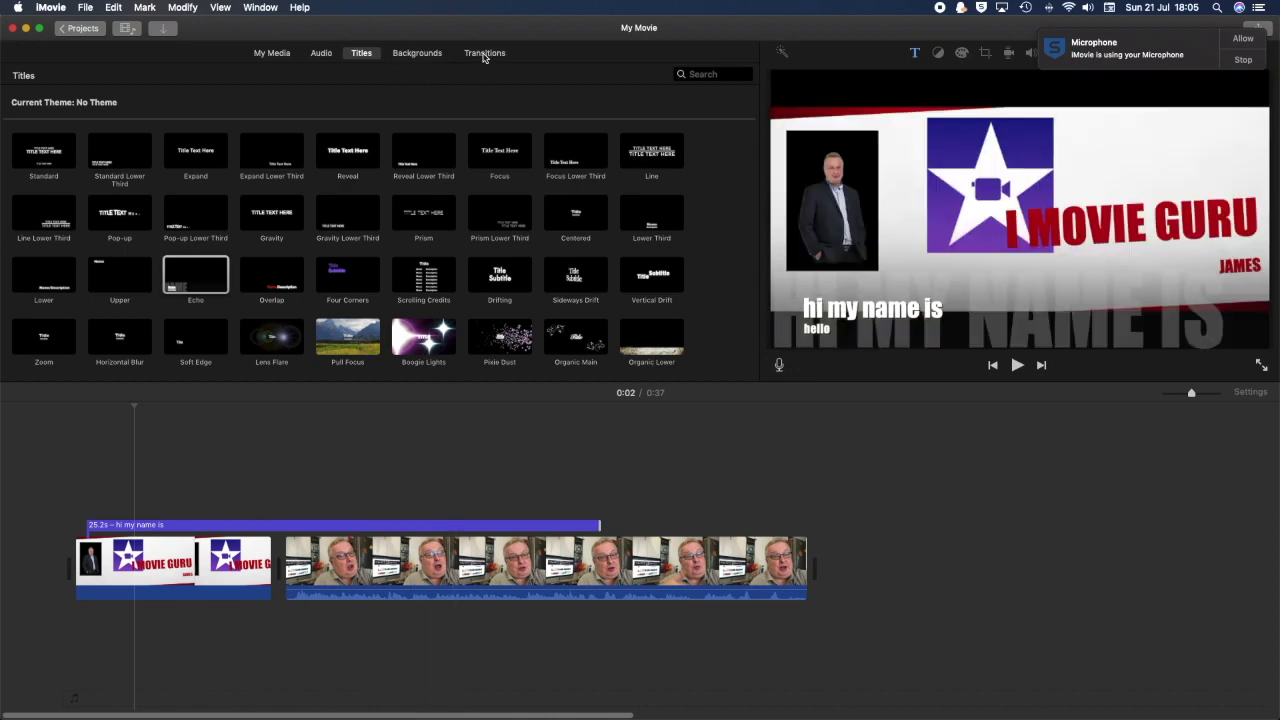
Insert a Cross Dissolve transition between the opening image and the video clip
left_click(484, 54)
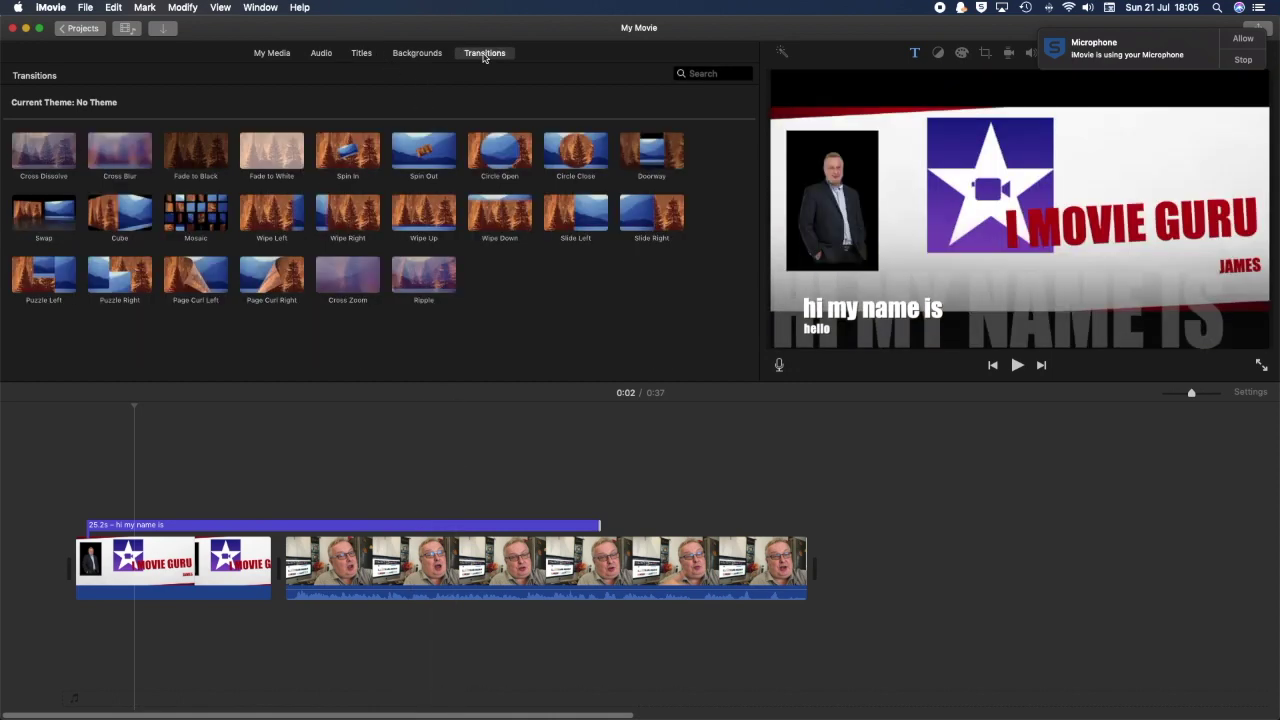
left_click(32, 151)
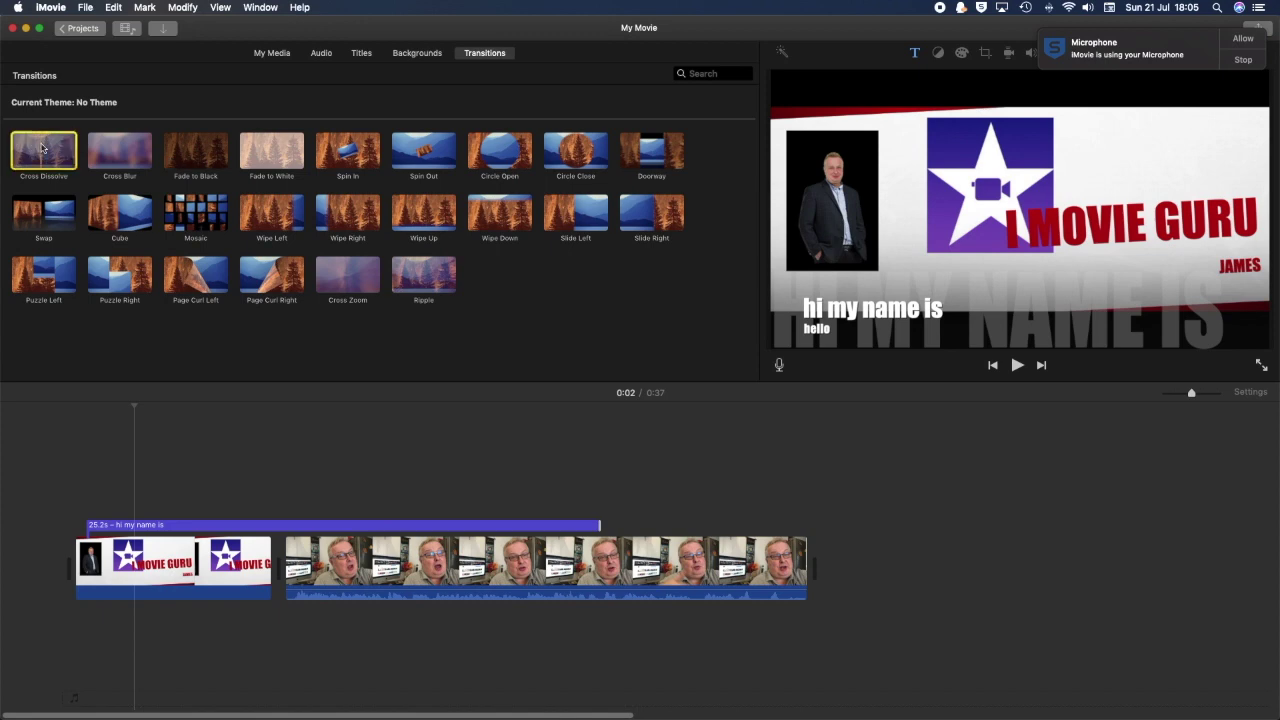
left_click_drag(43, 150, 268, 562)
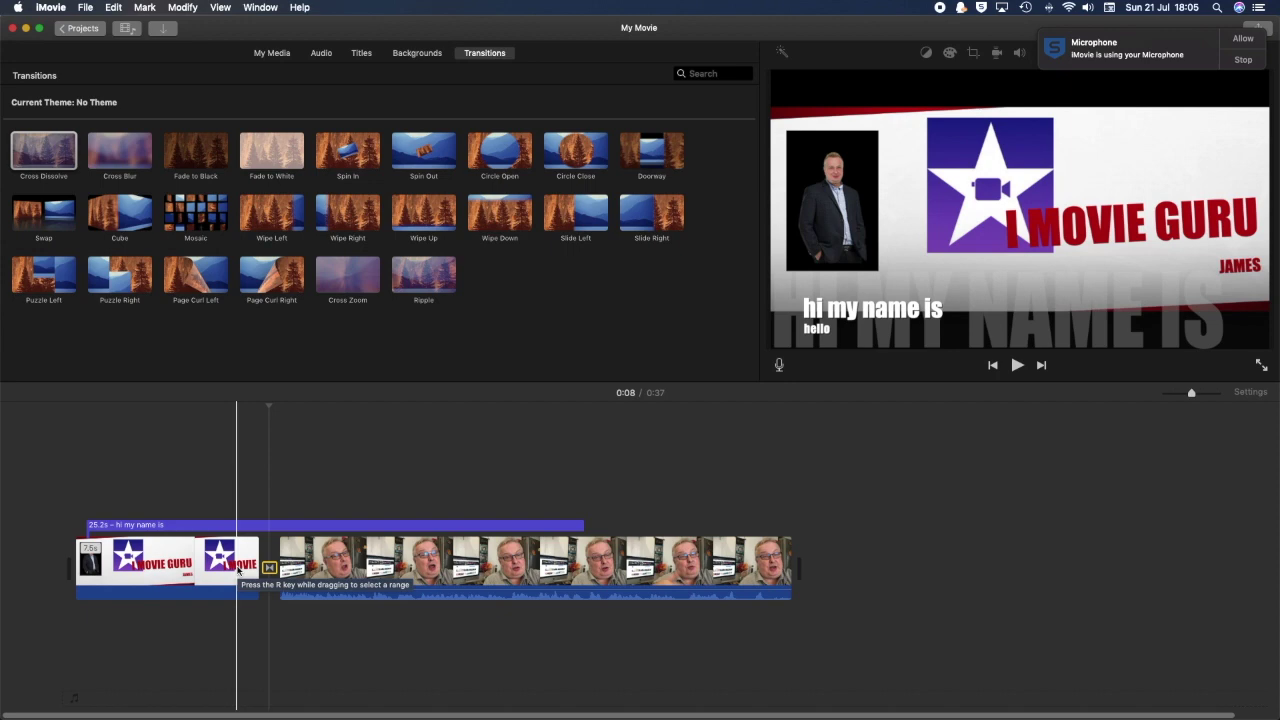
Play the movie through the cross dissolve with the system sound muted, and stop playback
key("space")
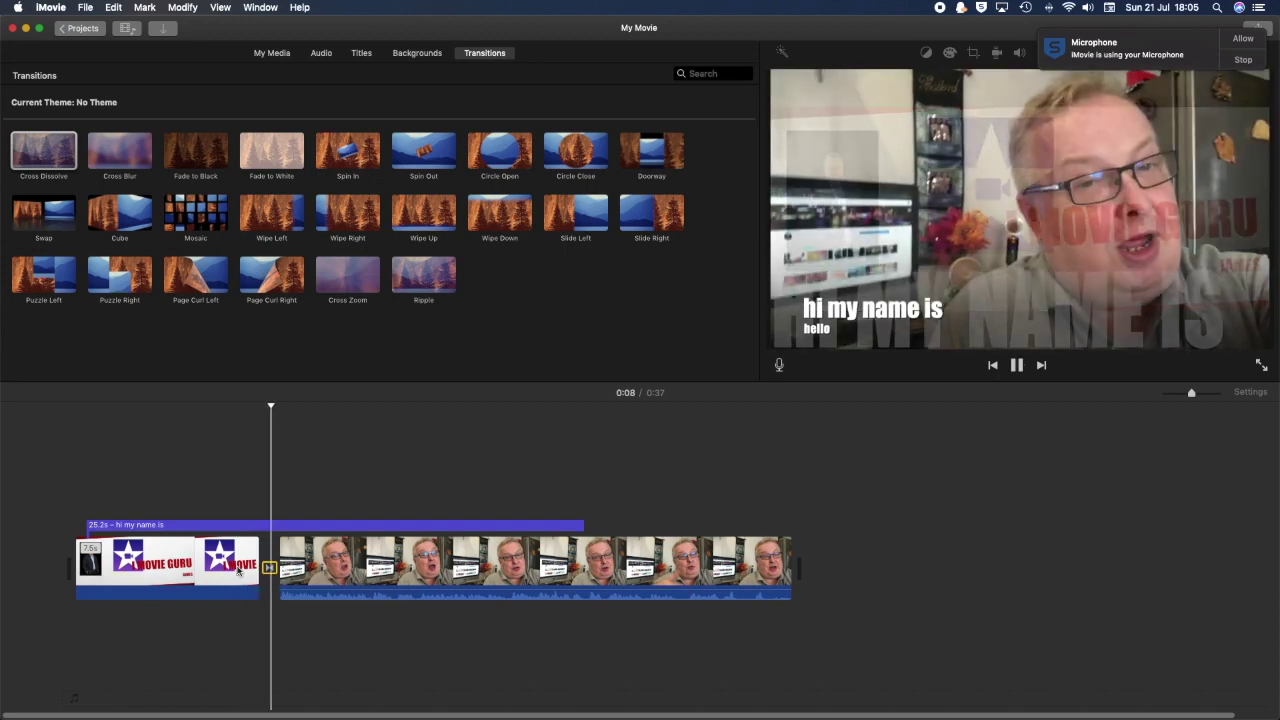
key("XF86AudioLowerVolume")
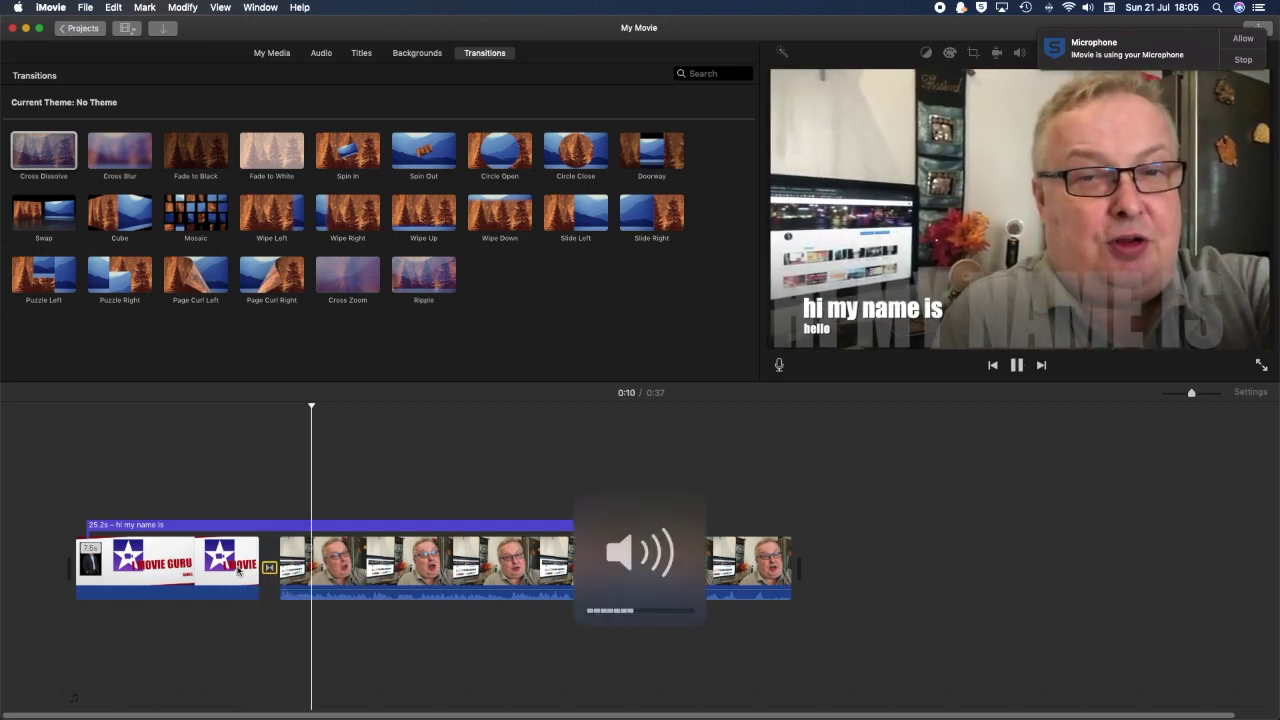
key("XF86AudioMute")
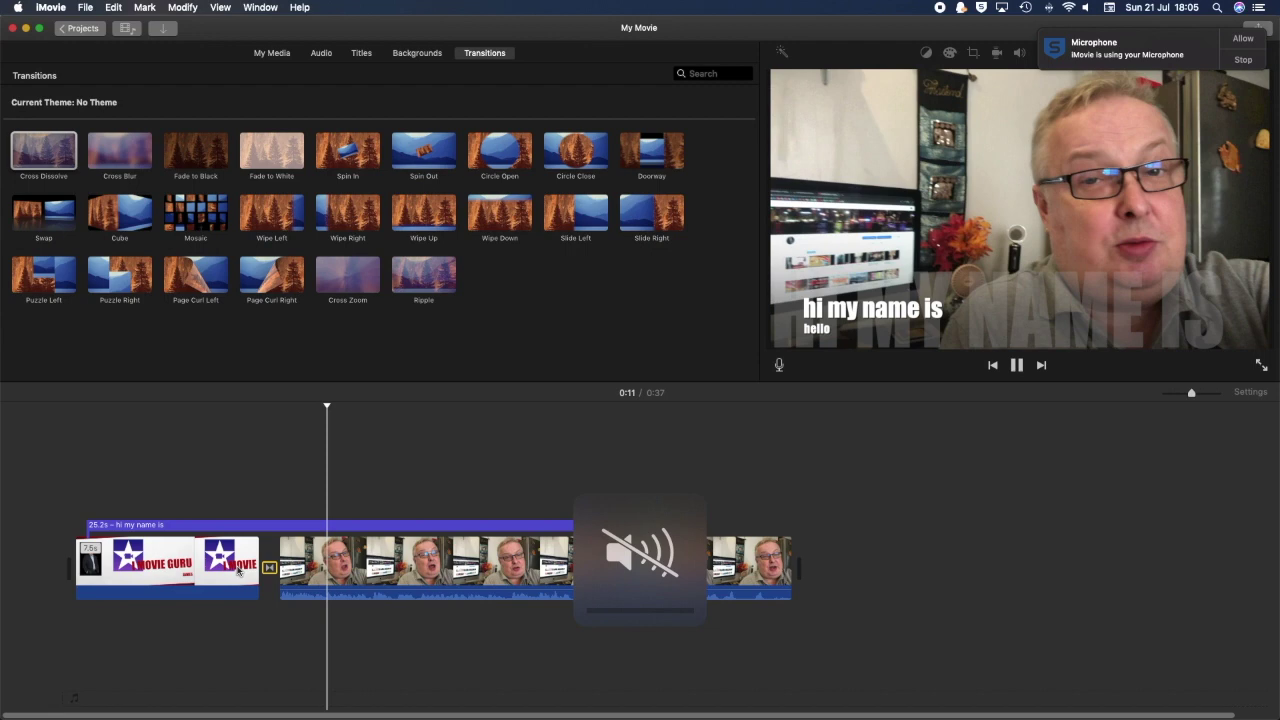
left_click(1016, 366)
Detach the audio from the video clip and delete the detached track
left_click(528, 557)
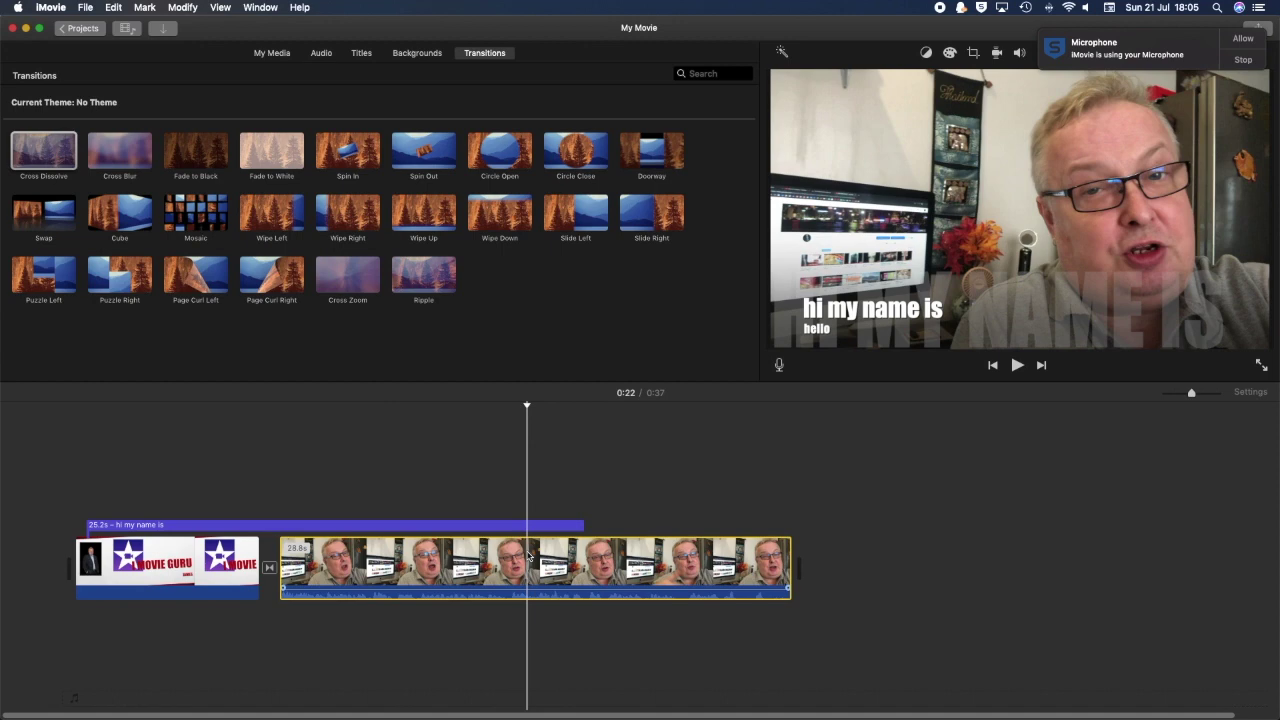
right_click(529, 556)
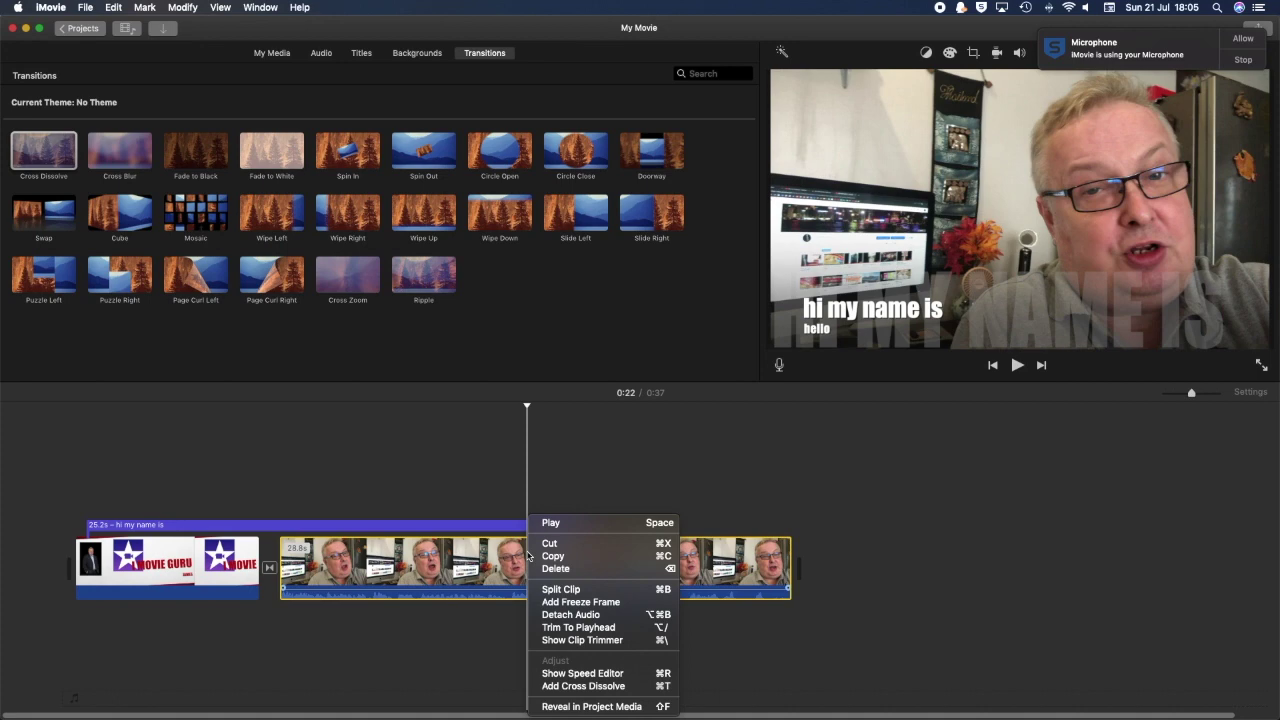
left_click(548, 615)
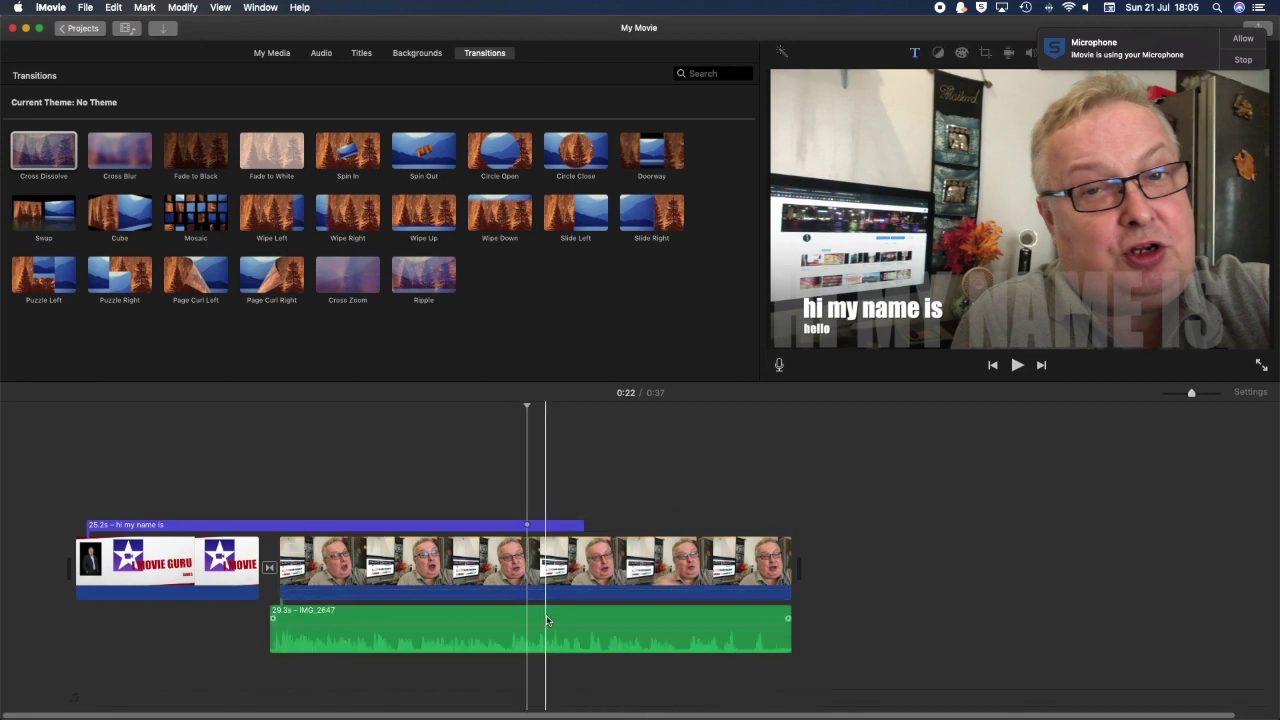
left_click(488, 632)
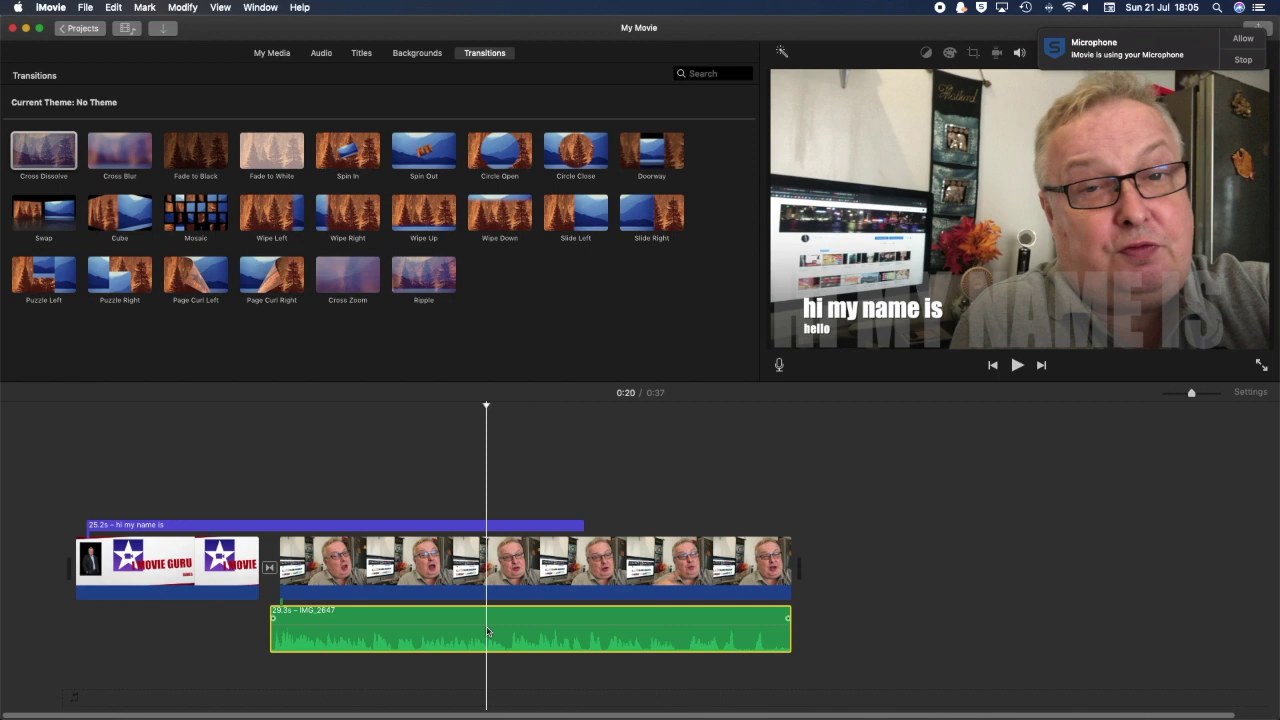
key("Delete")
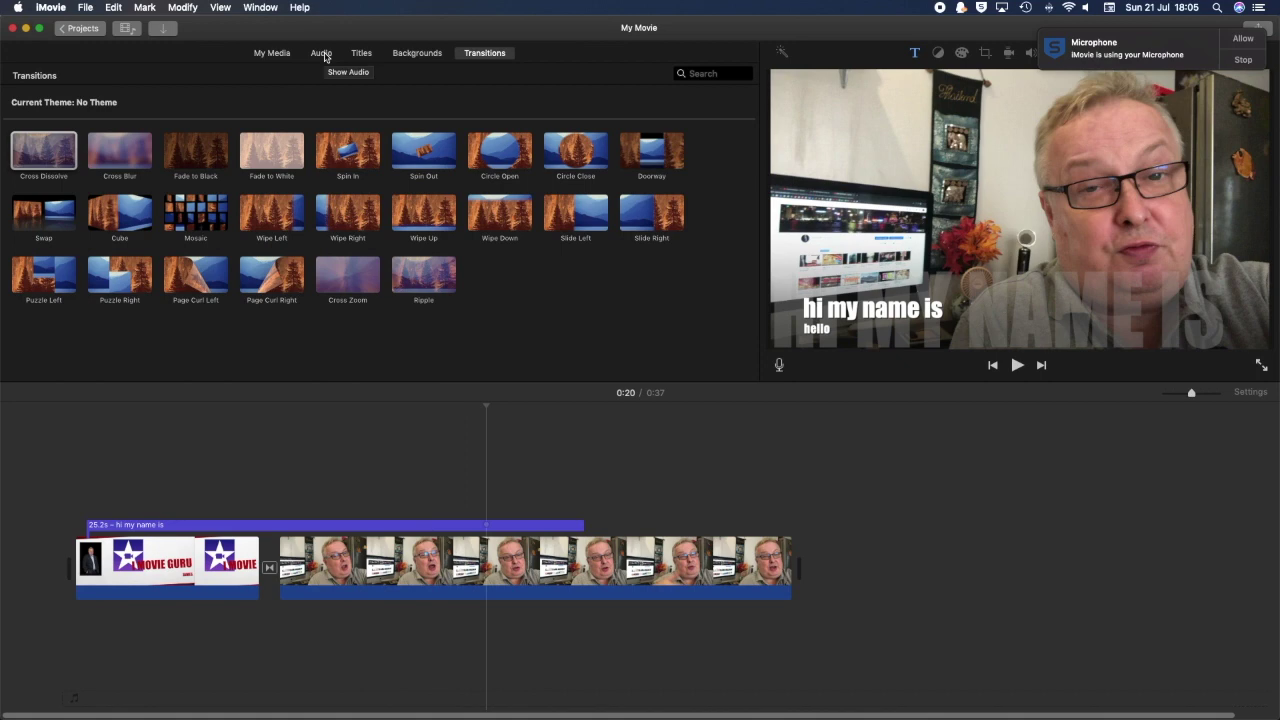
Show the project media and split the video clip in the timeline at the 0:27 mark
left_click(1243, 40)
left_click(271, 52)
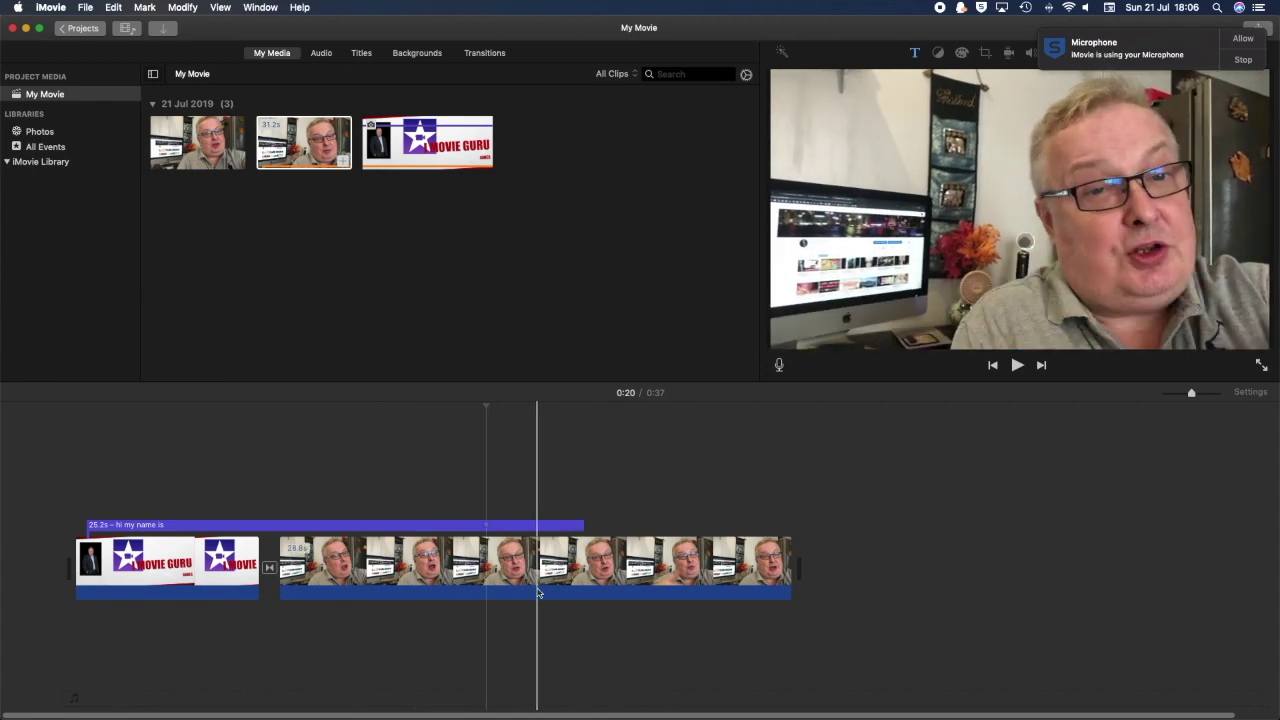
left_click(620, 572)
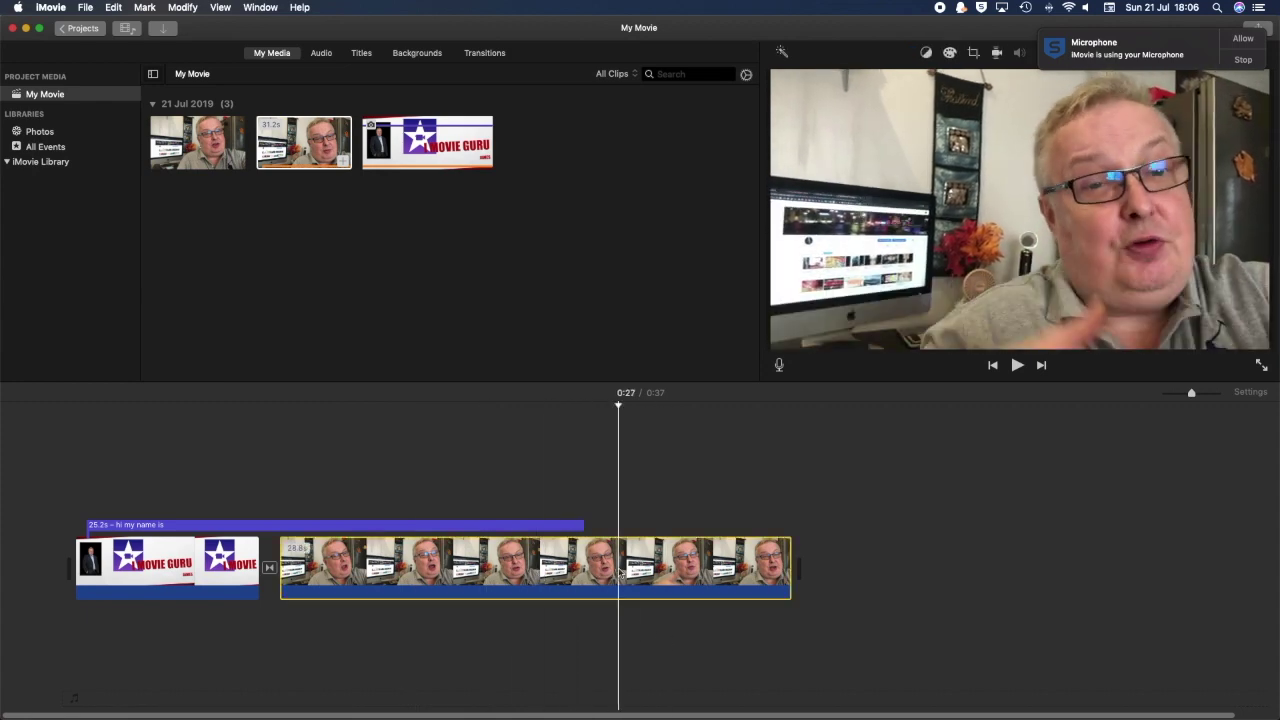
right_click(620, 572)
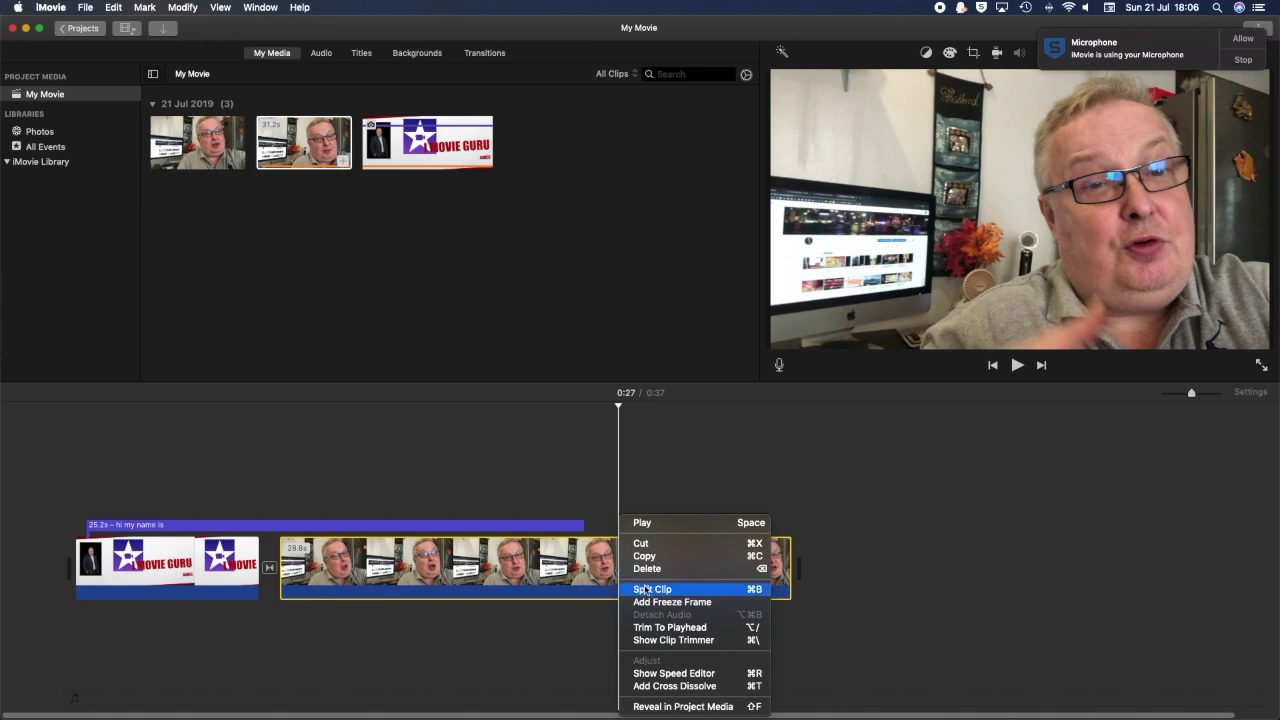
left_click(645, 590)
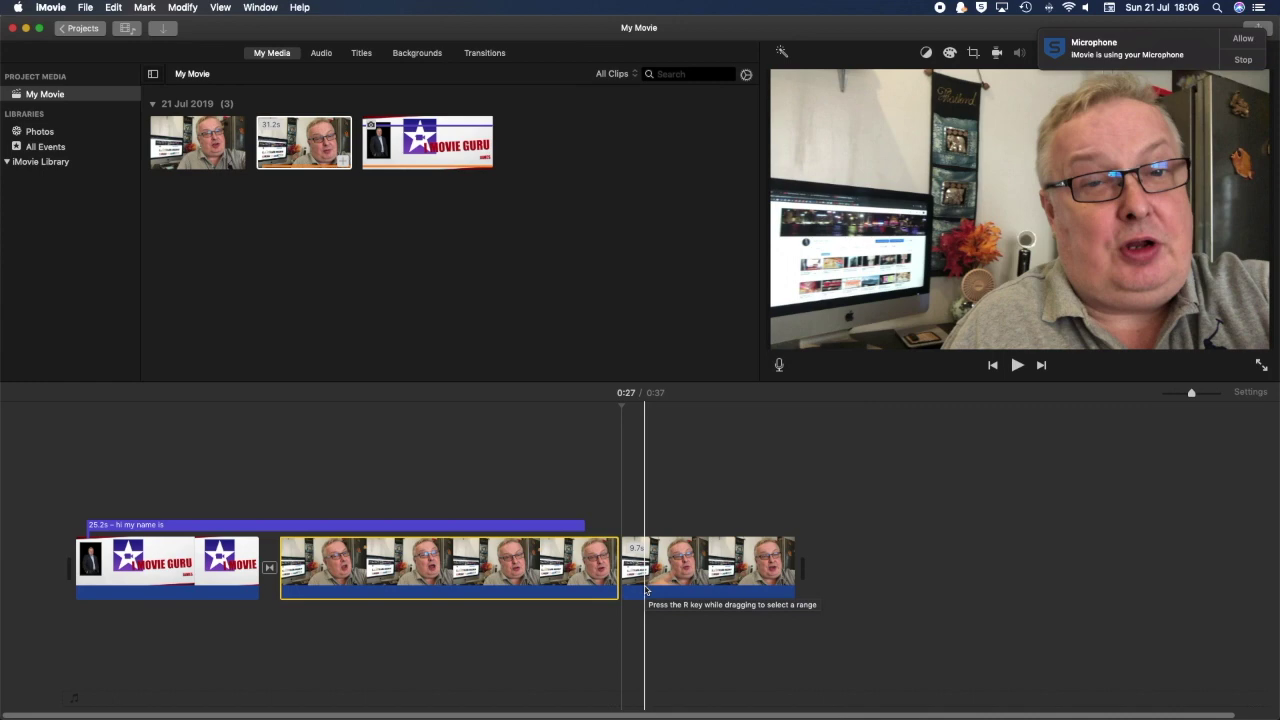
Select the second part of the split video clip, and play the movie from just before the split for a moment
mouse_move(645, 590)
left_mouse_down()
mouse_move(688, 590)
mouse_move(651, 581)
left_mouse_up()
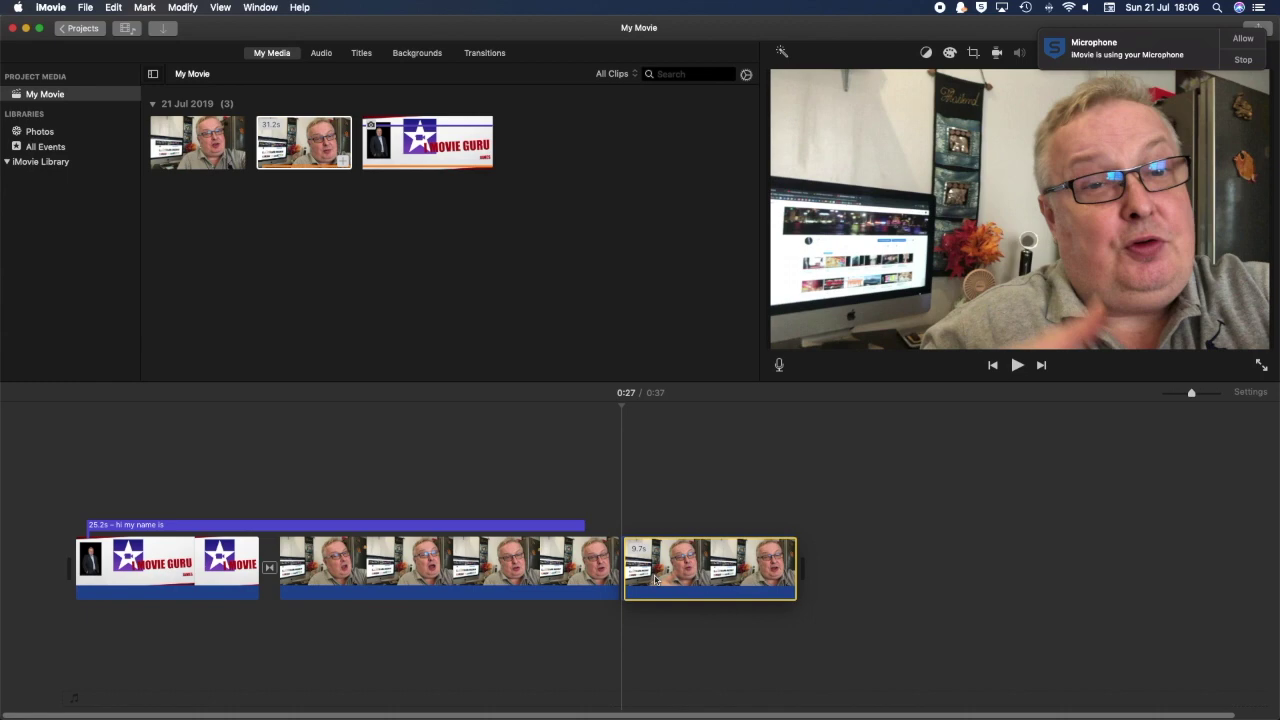
left_click(592, 582)
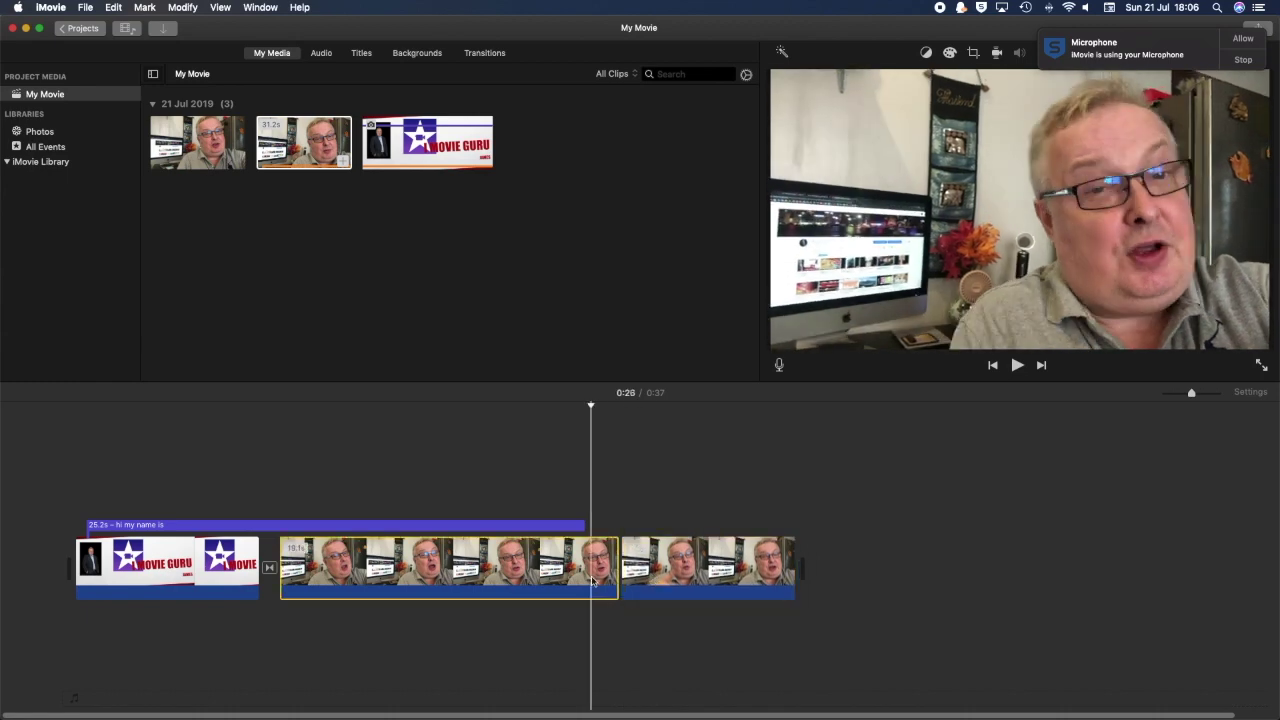
key("space")
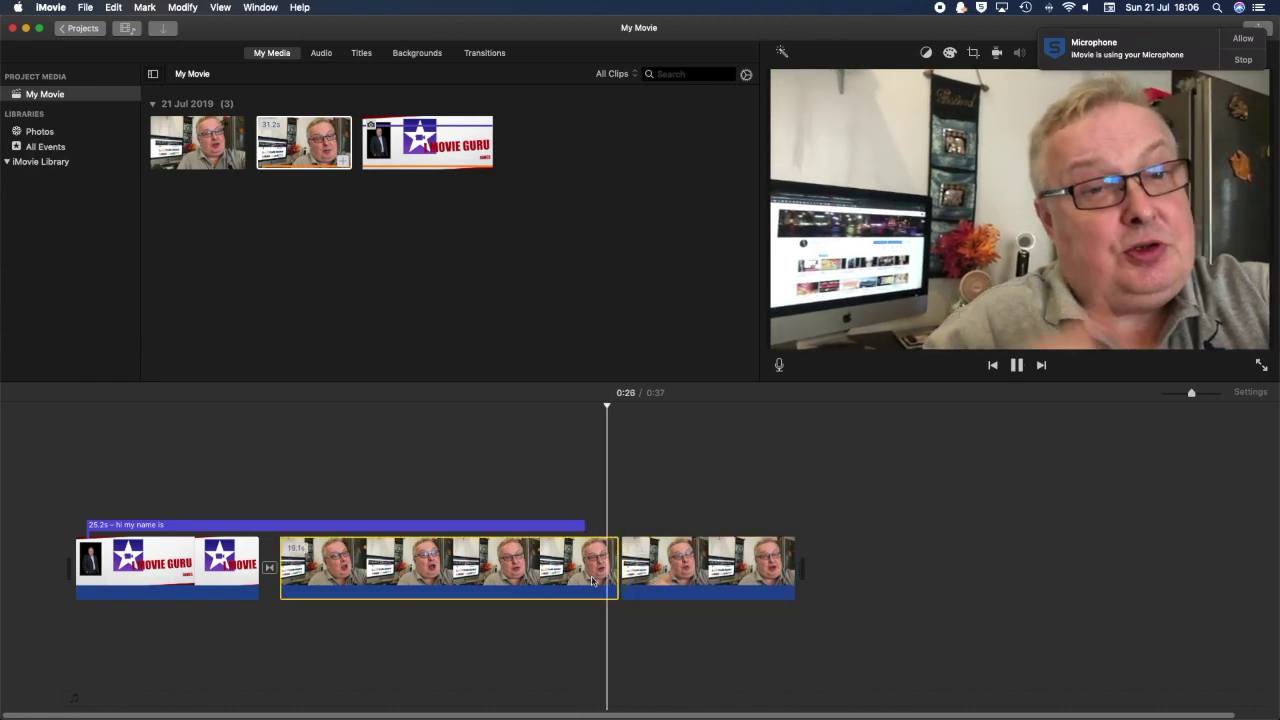
key("space")
Trim about 4 seconds off the start of the second video segment and play the movie across the cut
left_click(695, 570)
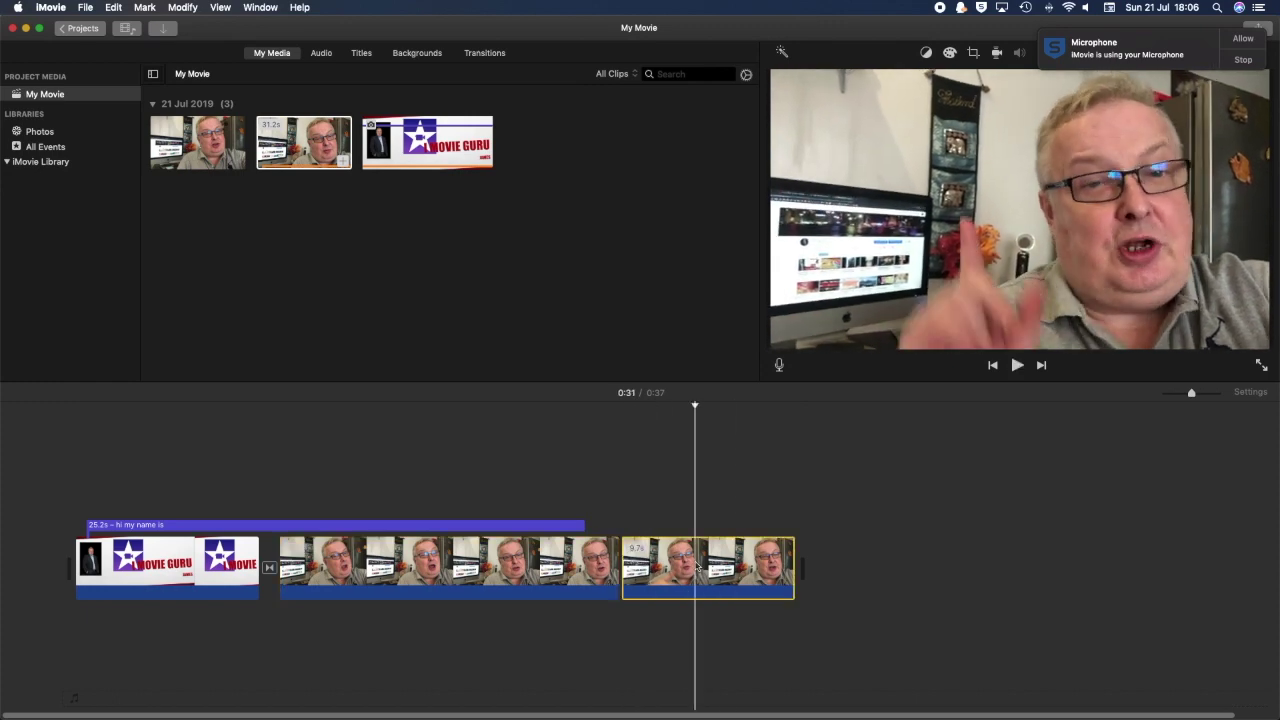
left_click_drag(626, 568, 690, 568)
left_click(658, 570)
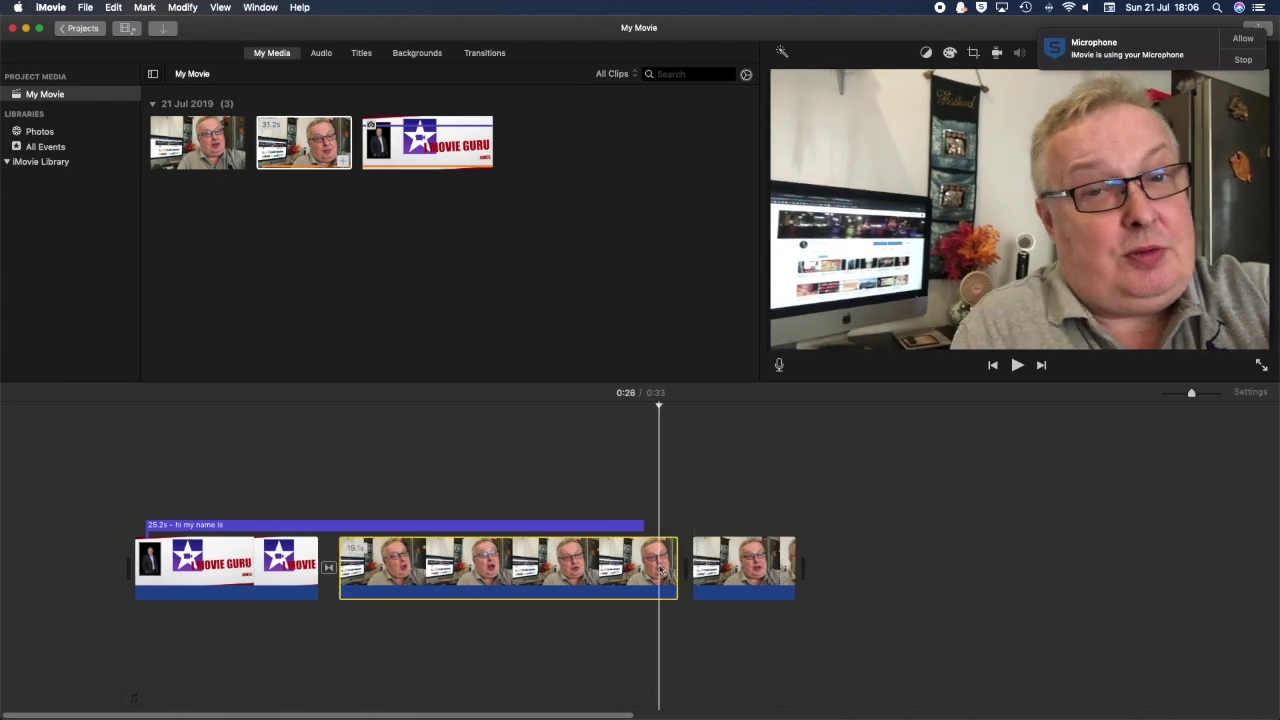
key("space")
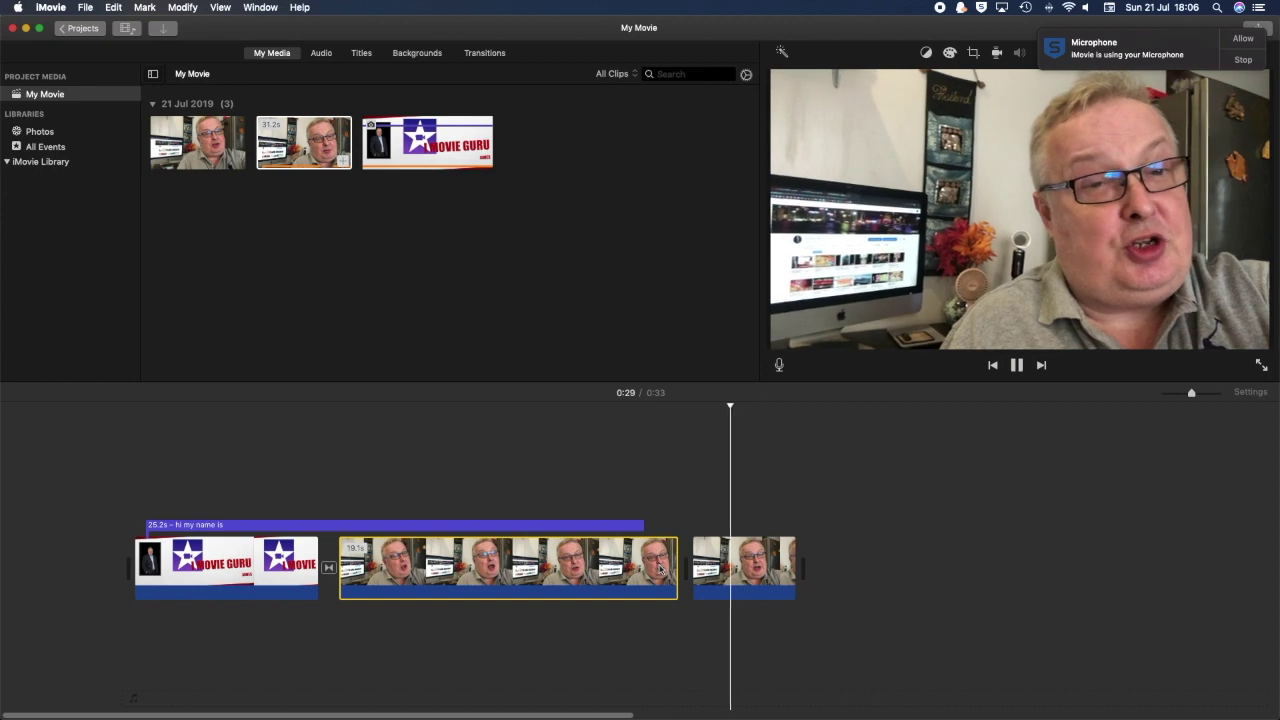
key("space")
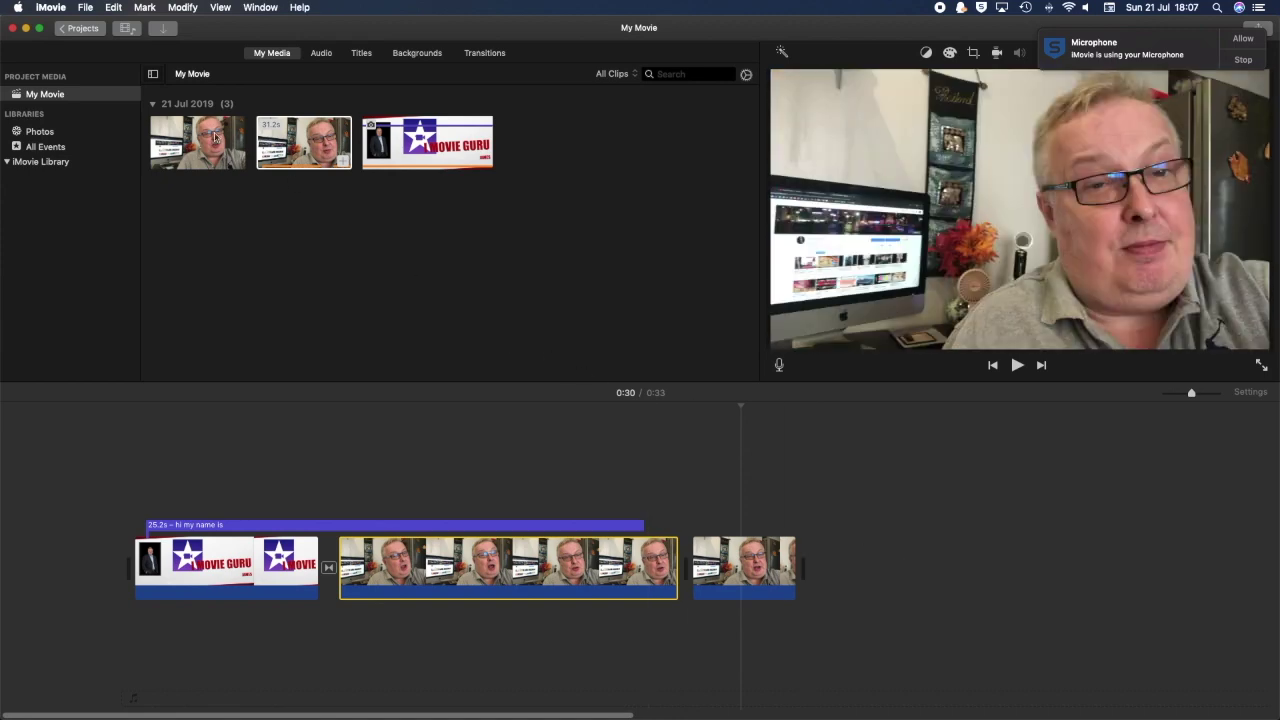
Return to the projects overview, saving the movie under the name "eroi;rjgraoighaioaghargi;er"
left_click(82, 31)
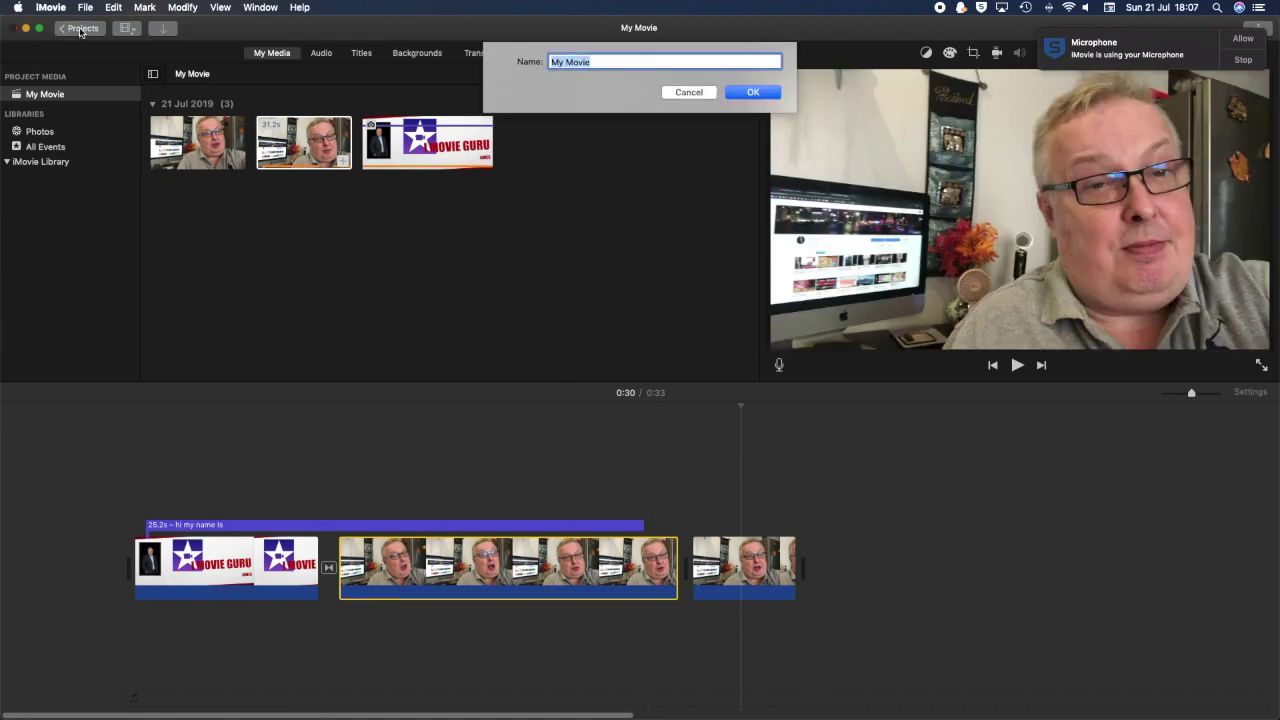
left_click(609, 61)
key("BackSpace")
key("BackSpace")
key("BackSpace")
key("BackSpace")
key("BackSpace")
key("BackSpace")
key("BackSpace")
key("BackSpace")
type("eroi;rjgraoighaioaghargi;er")
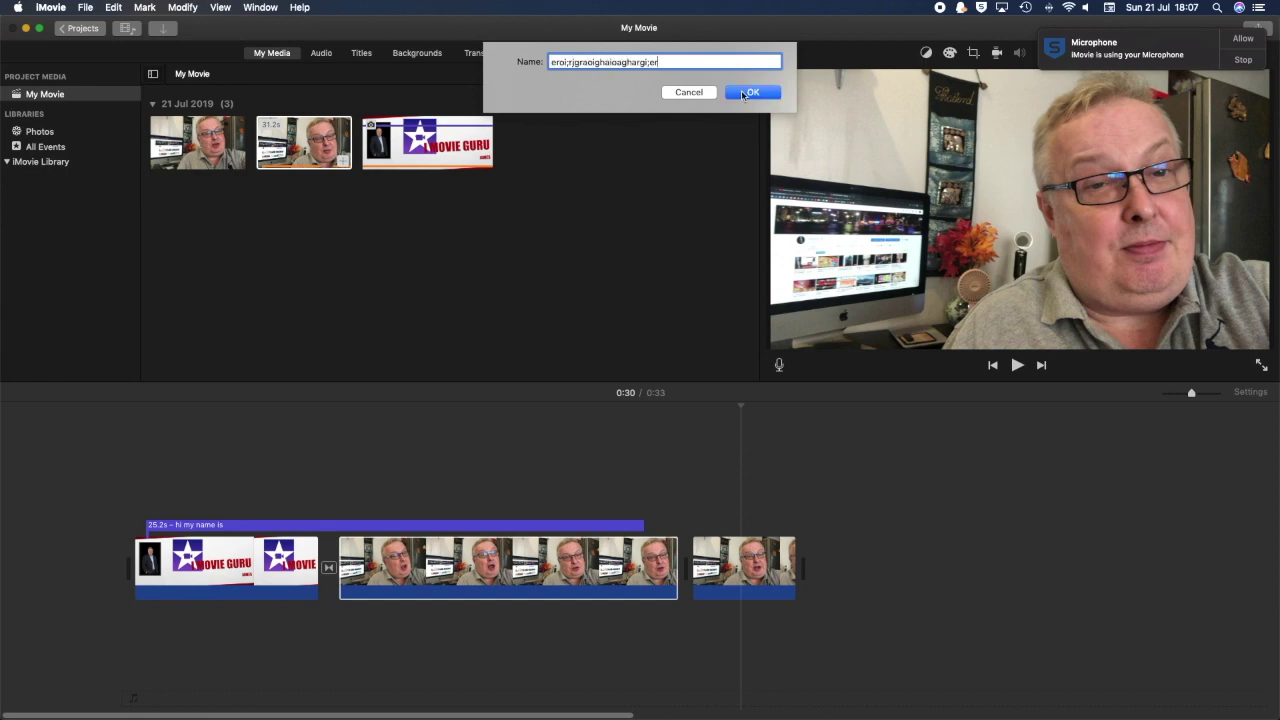
left_click(748, 92)
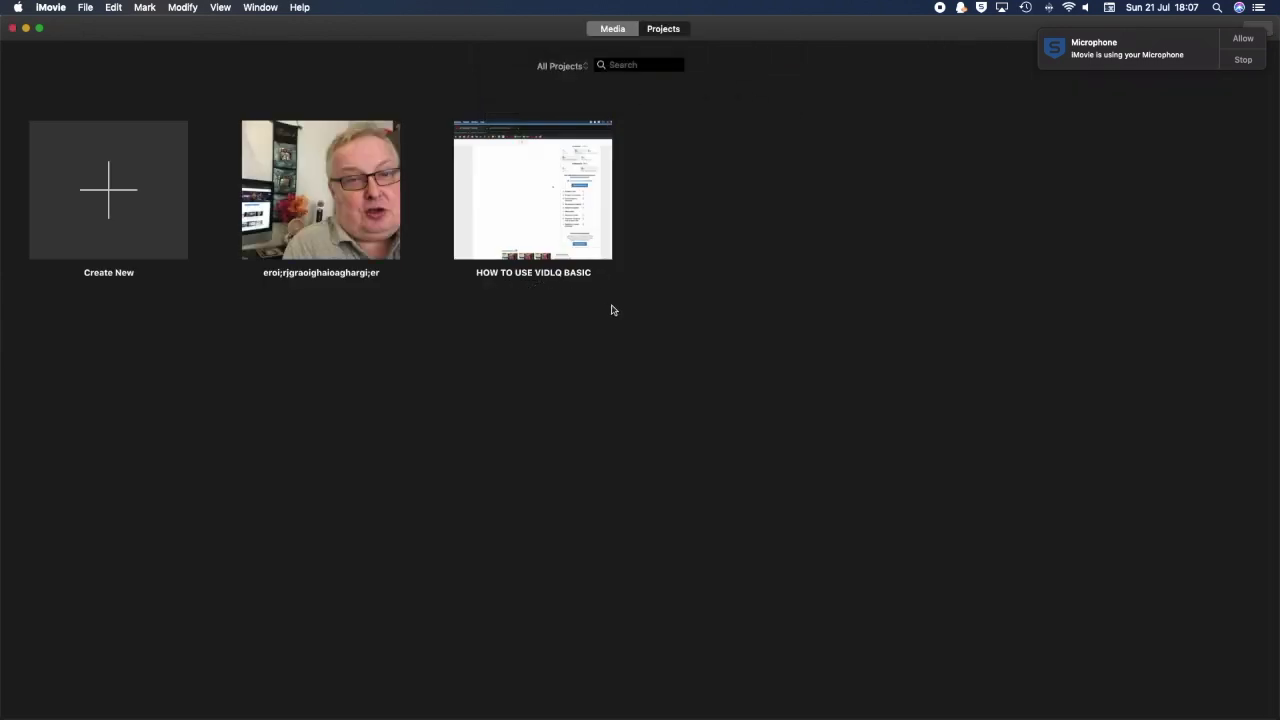
Bring up the sharing destinations for the "eroi;rjgraoighaioaghargi;er" project
left_click(320, 193)
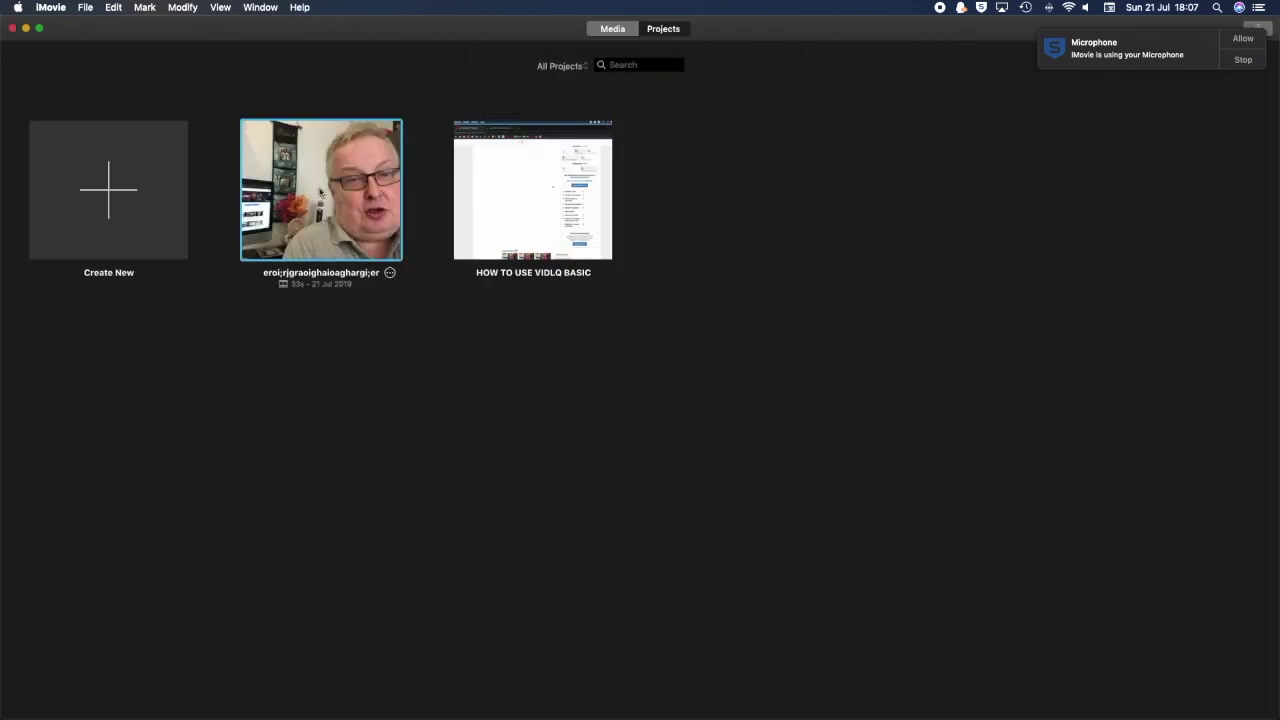
left_click(389, 273)
mouse_move(436, 305)
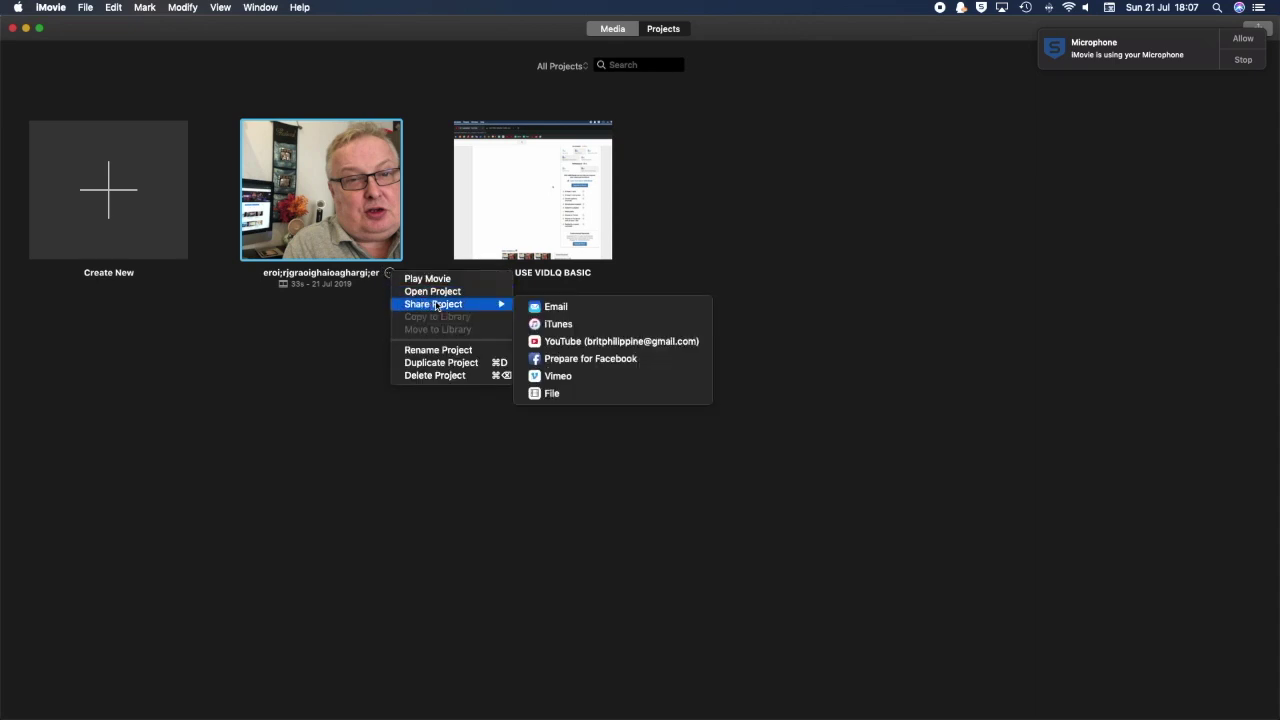